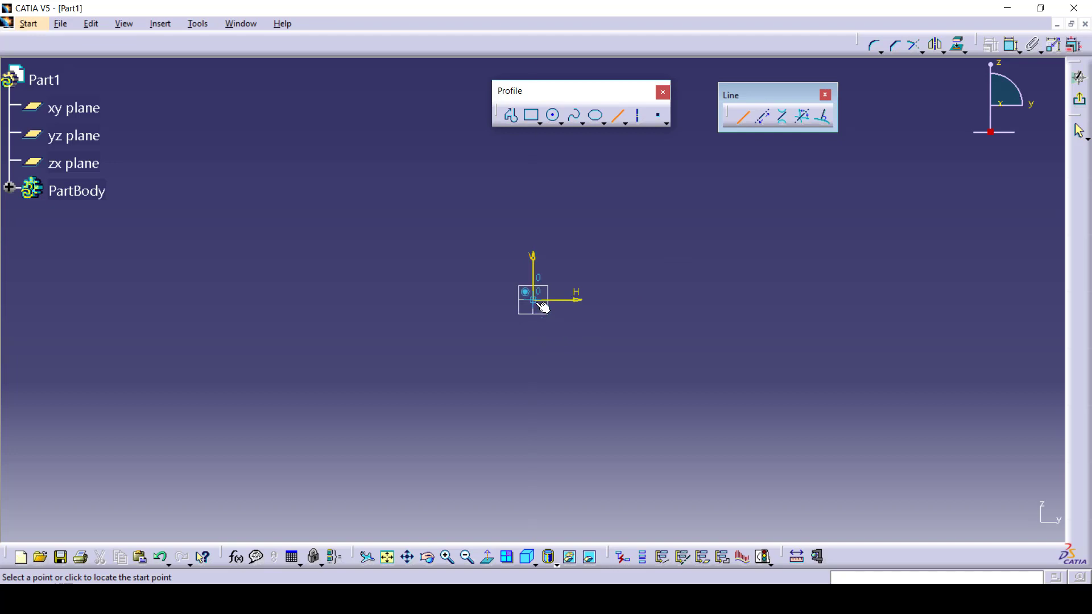
Draw a horizontal line from the sketch origin along the H axis.
left_click(540, 305)
left_click(734, 300)
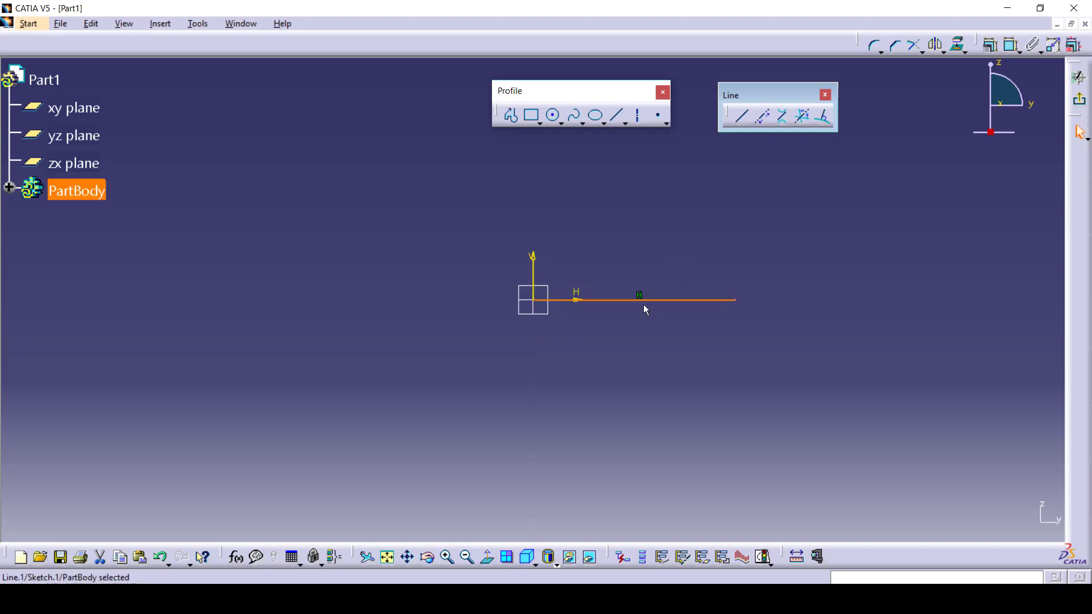
left_click(669, 350)
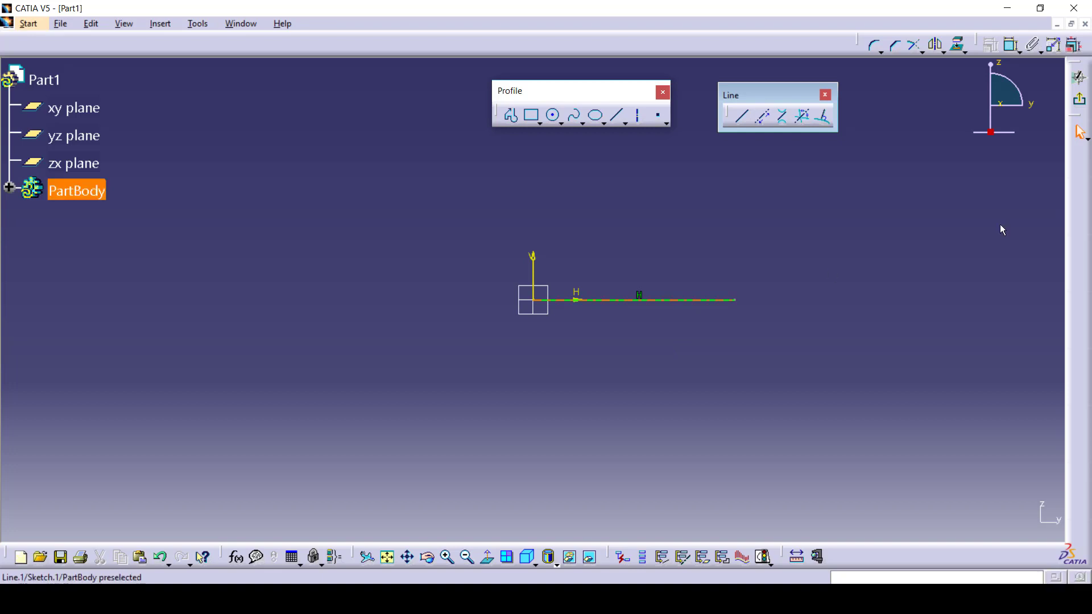
Show the Sketch tools toolbar and delete the horizontal line from the sketch.
right_click(1079, 205)
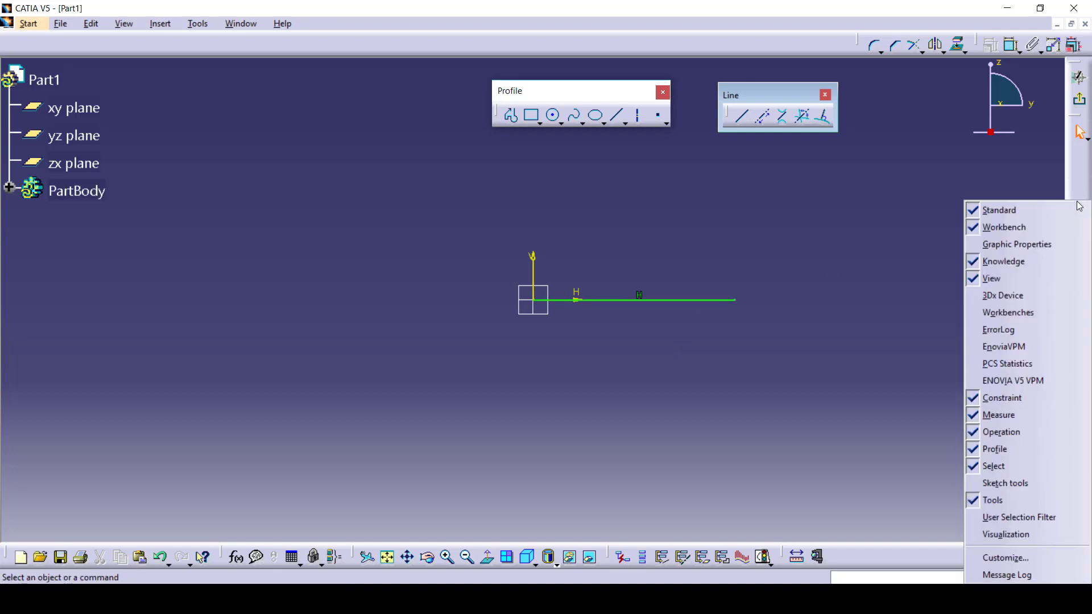
left_click(1011, 483)
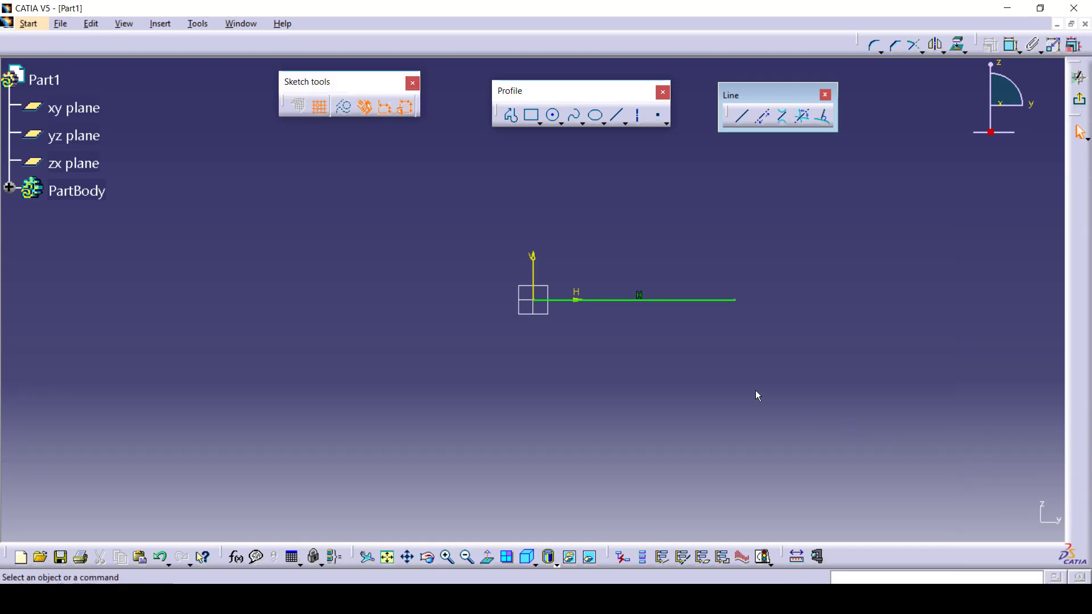
left_click(700, 300)
key("Delete")
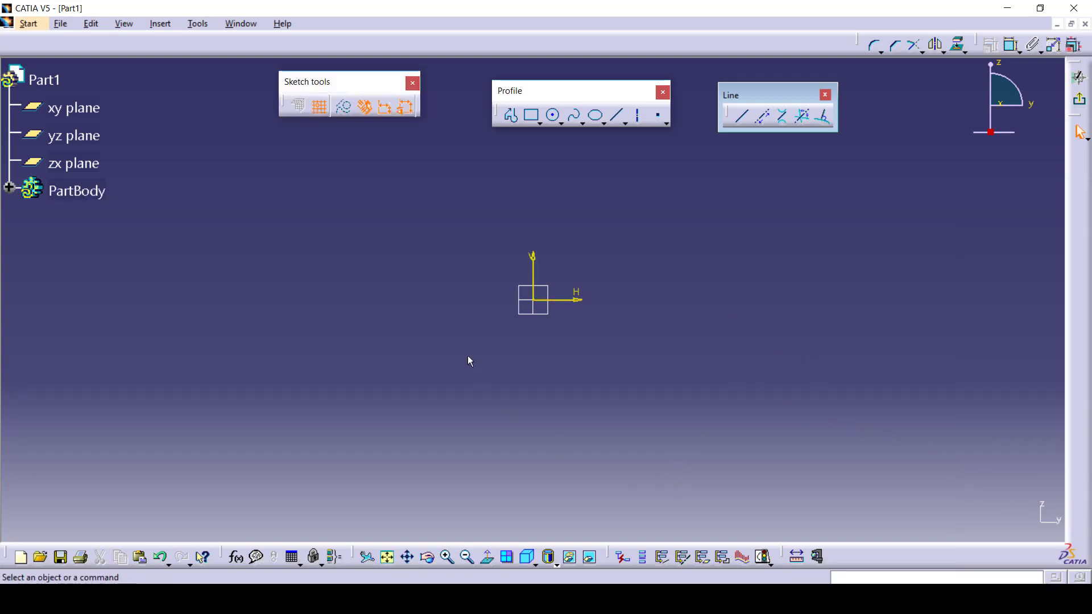
Define a new line with start point H at 80 mm, length 50 mm and angle 90 degrees.
left_click(738, 117)
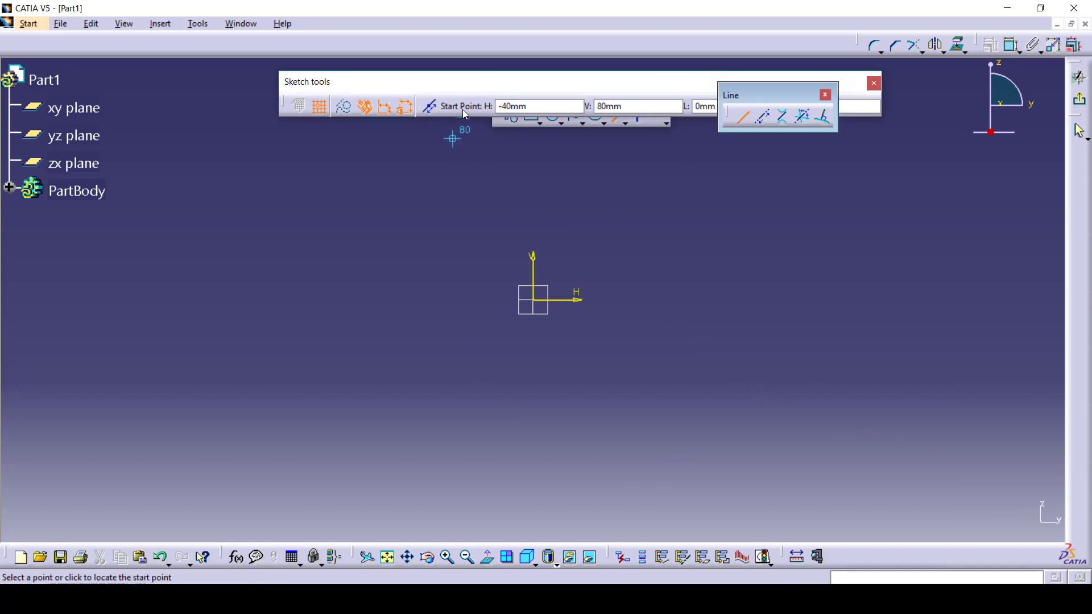
mouse_move(473, 85)
left_mouse_down()
mouse_move(389, 150)
mouse_move(385, 136)
left_mouse_up()
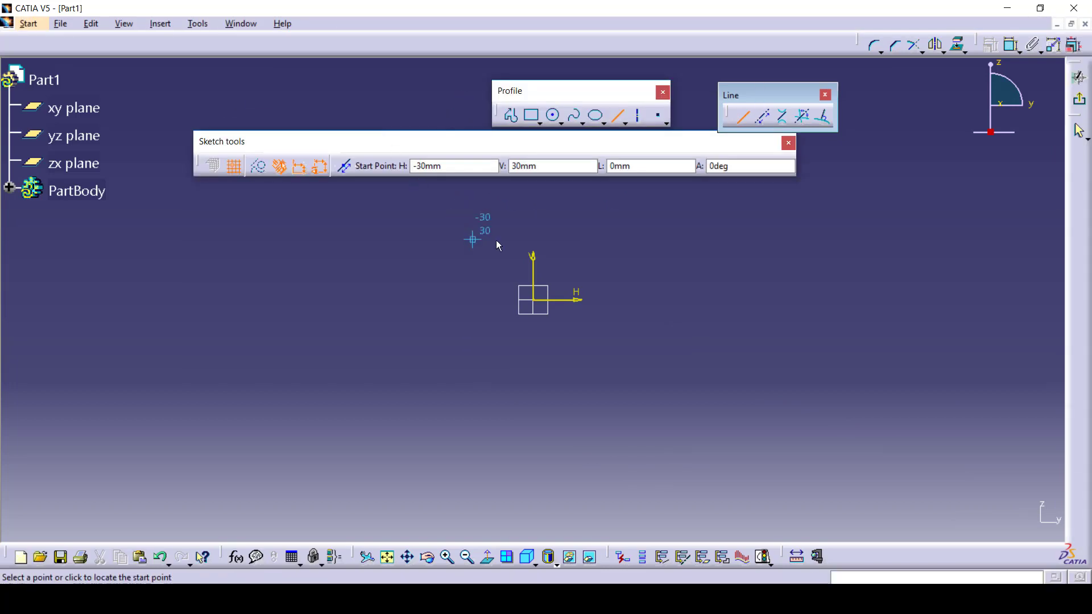
double_click(442, 166)
type("80")
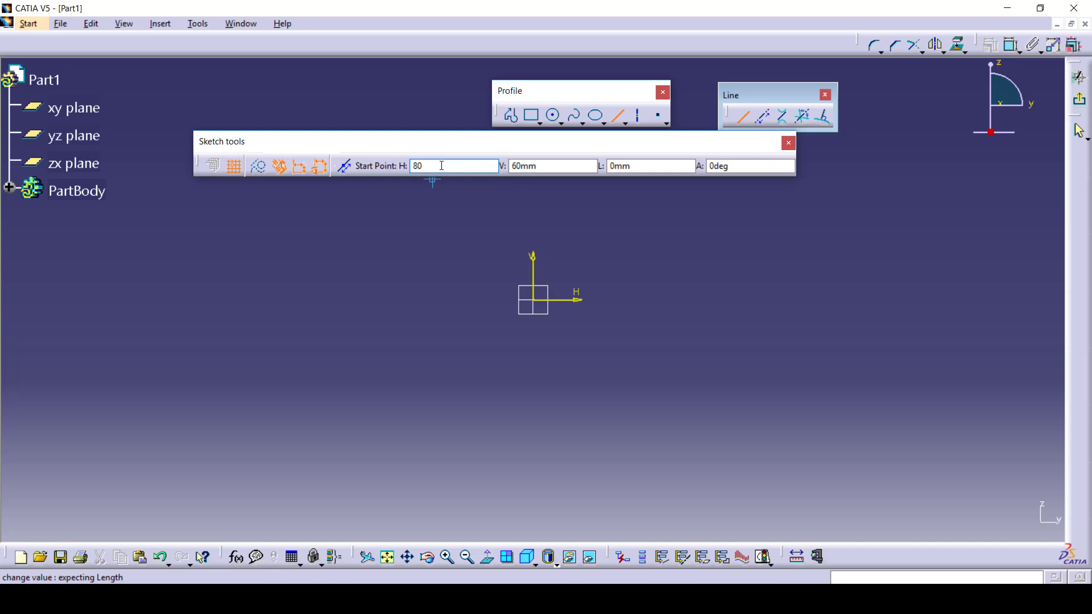
key("Tab")
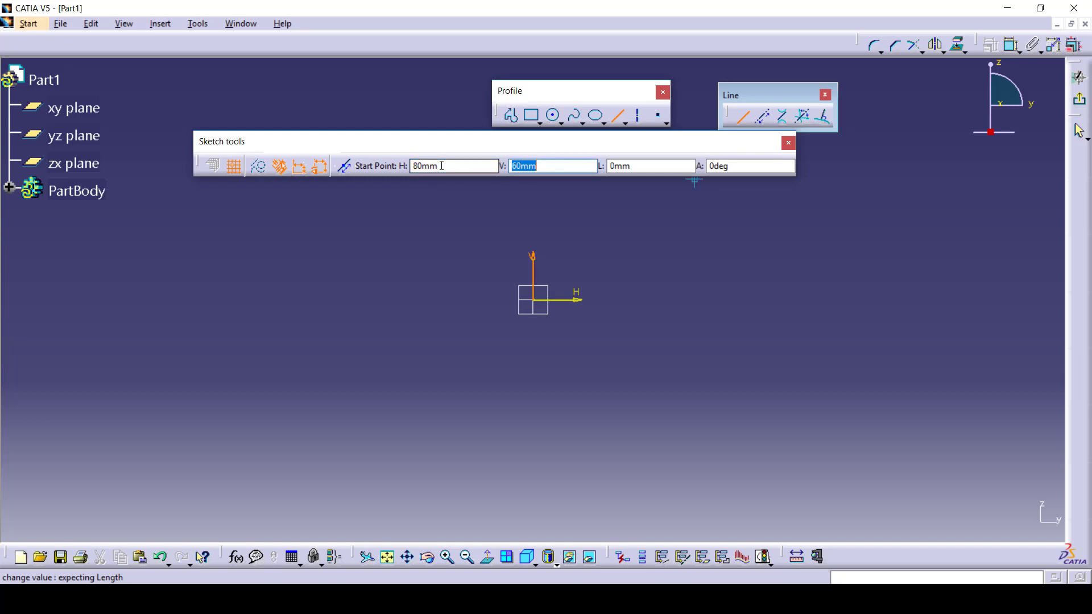
key("Tab")
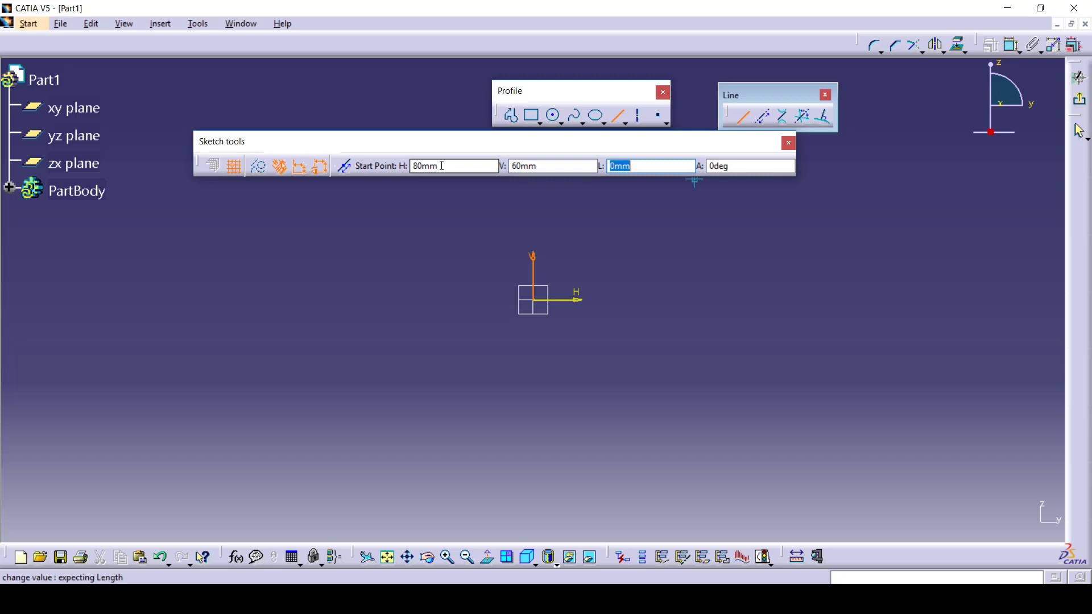
type("50")
key("Tab")
type("9")
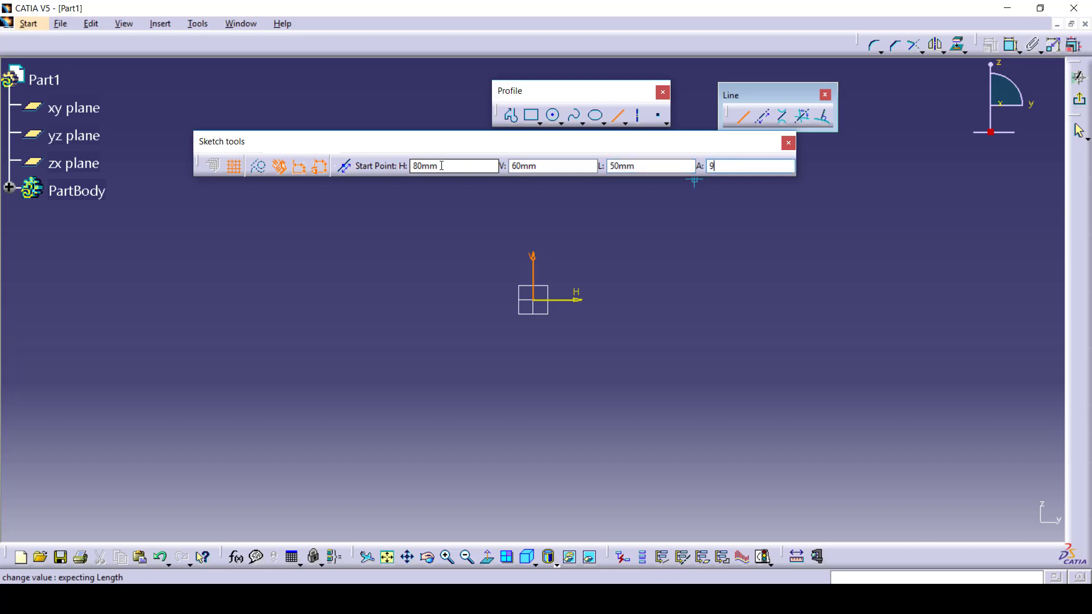
type("0")
key("Return")
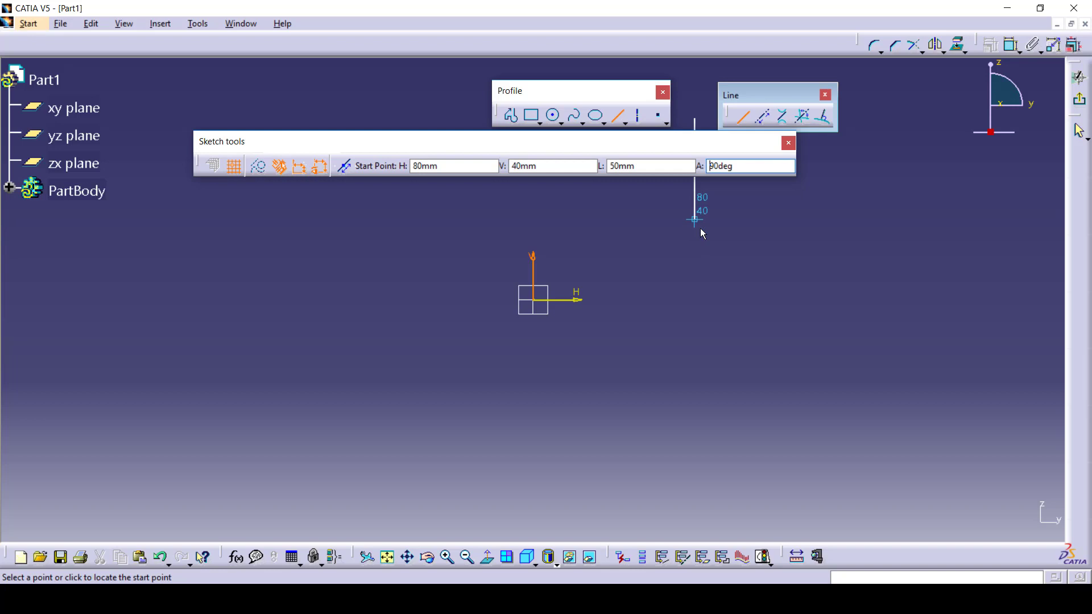
Complete the vertical line by setting its start point V to 60 mm.
left_click(549, 168)
double_click(549, 168)
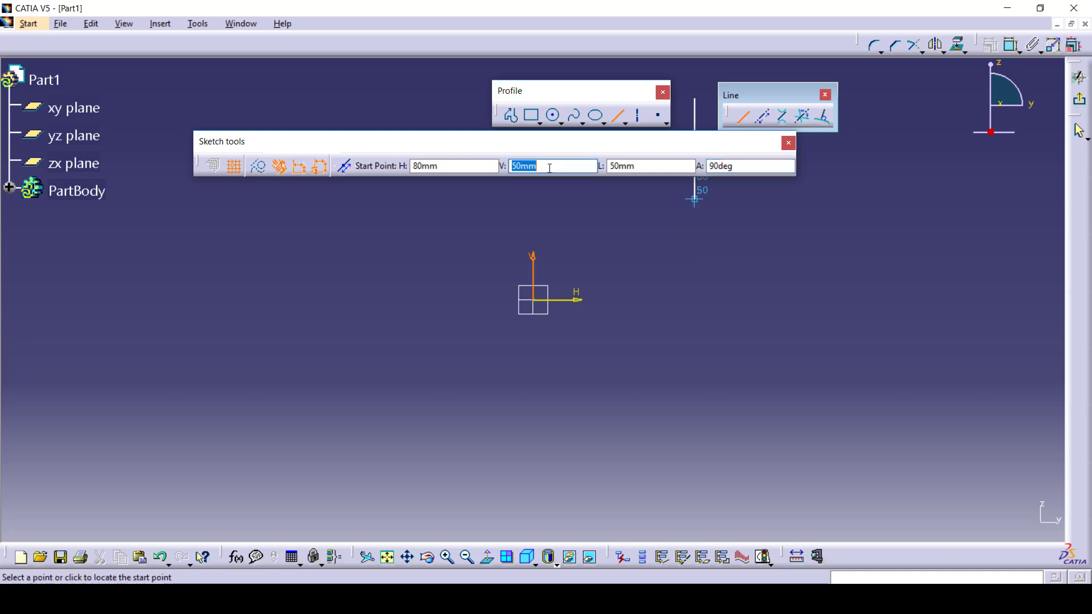
left_click(549, 168)
double_click(550, 169)
type("60")
key("Return")
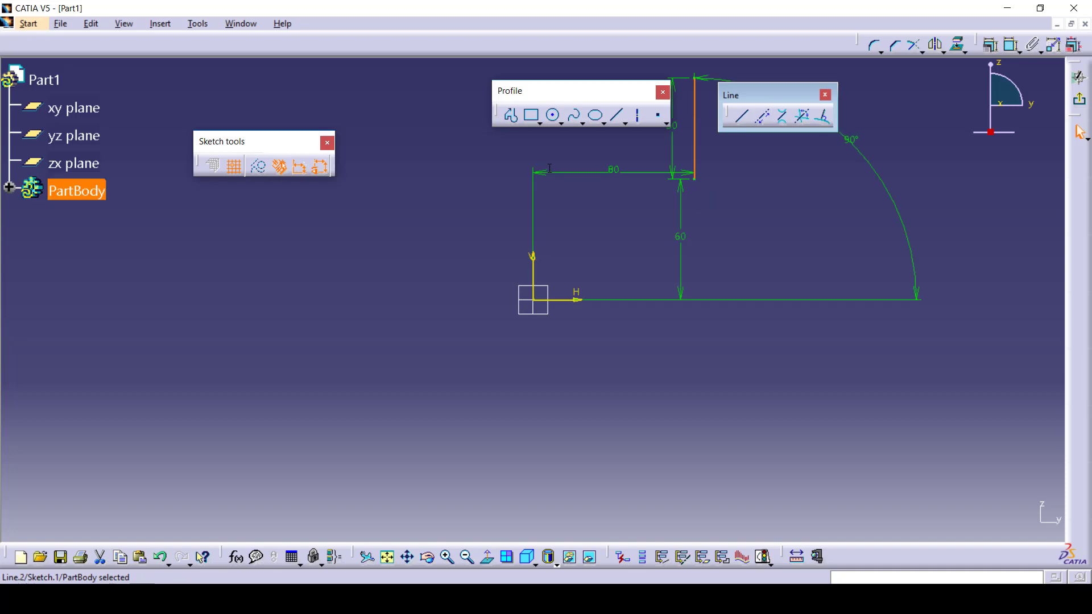
middle_click_drag(682, 322, 614, 444)
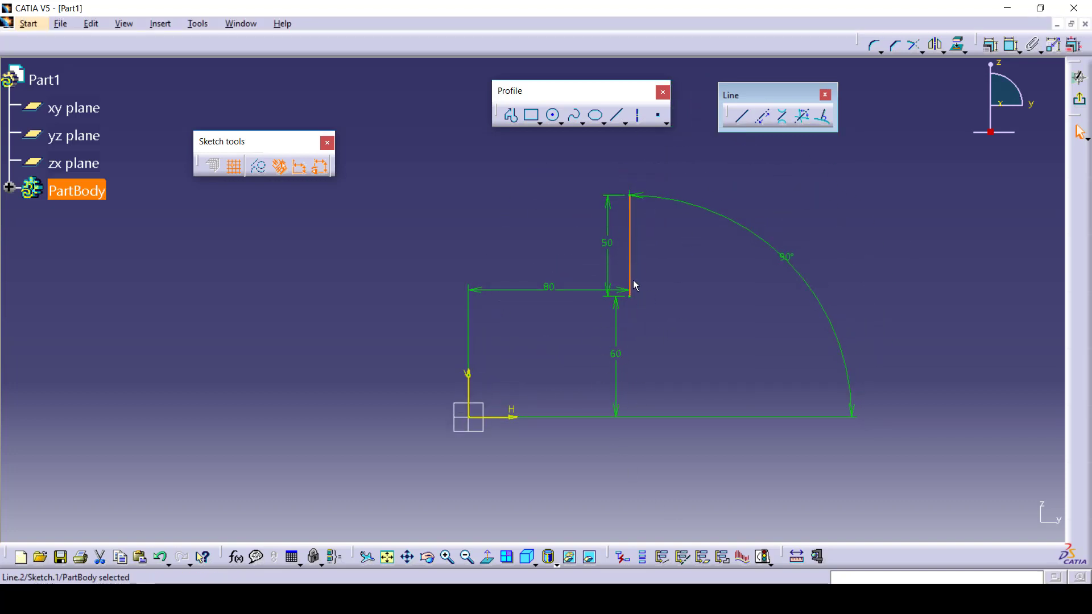
Draw a horizontal line from the origin along the H axis and undo it.
left_click(744, 122)
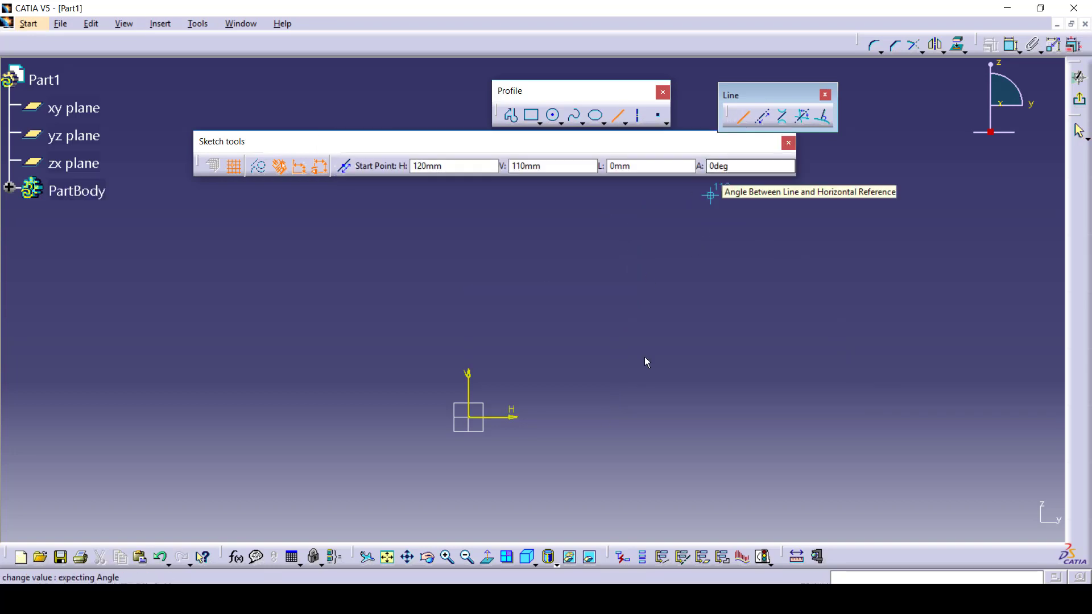
left_click(468, 417)
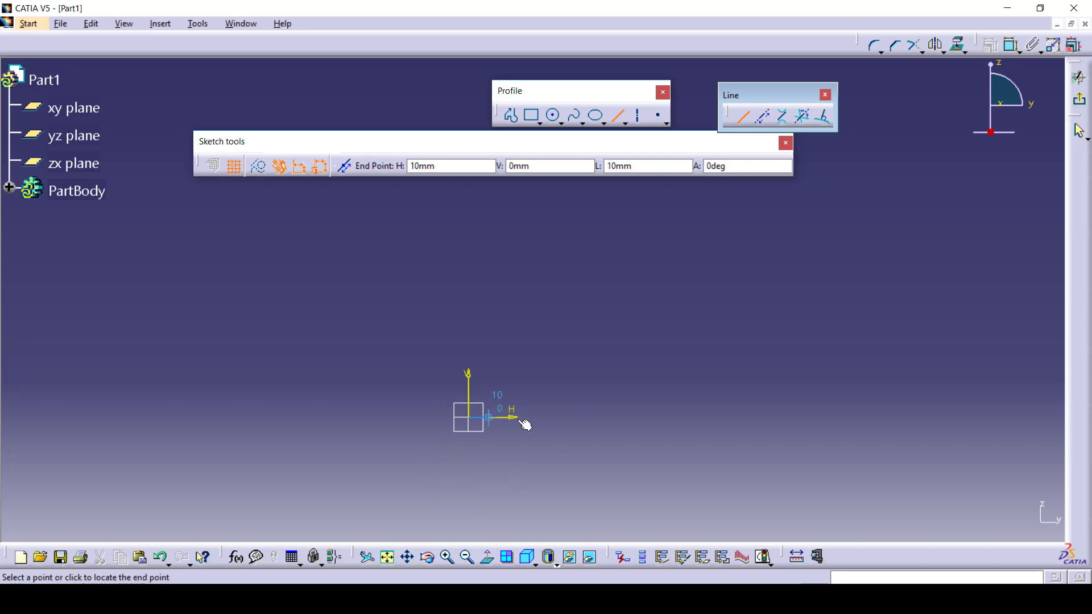
left_click(631, 418)
left_click(688, 428)
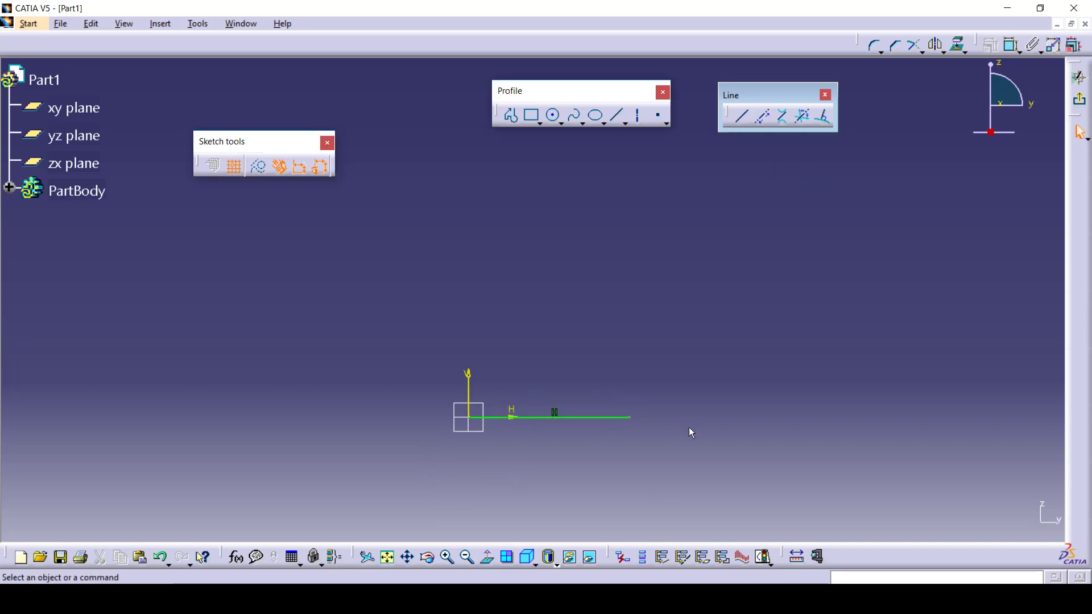
key("ctrl+z")
key("ctrl+z")
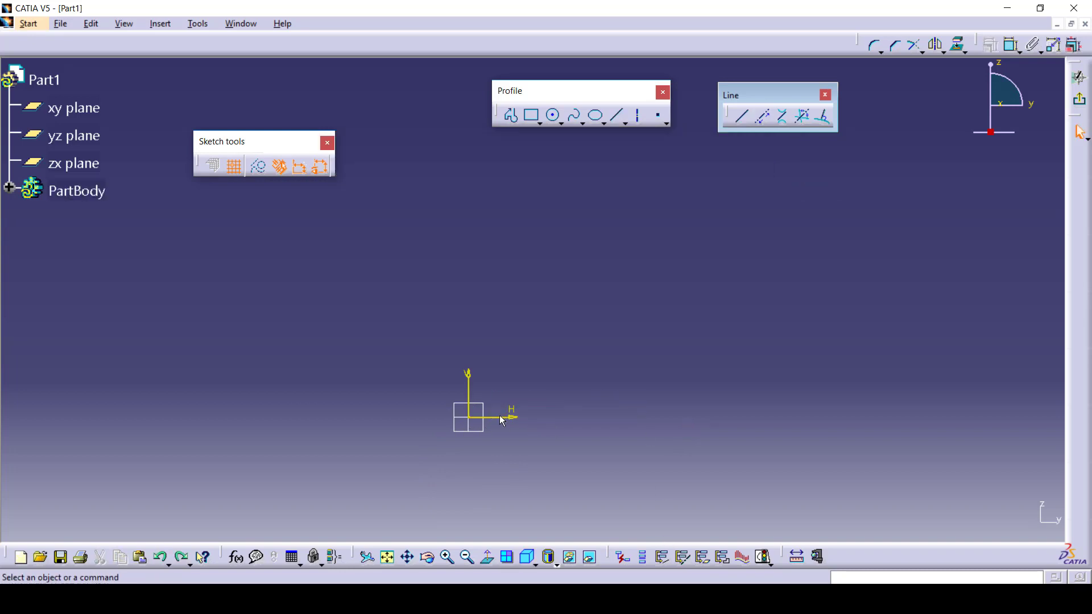
Create a horizontal infinite line at V 10 mm.
left_click(765, 117)
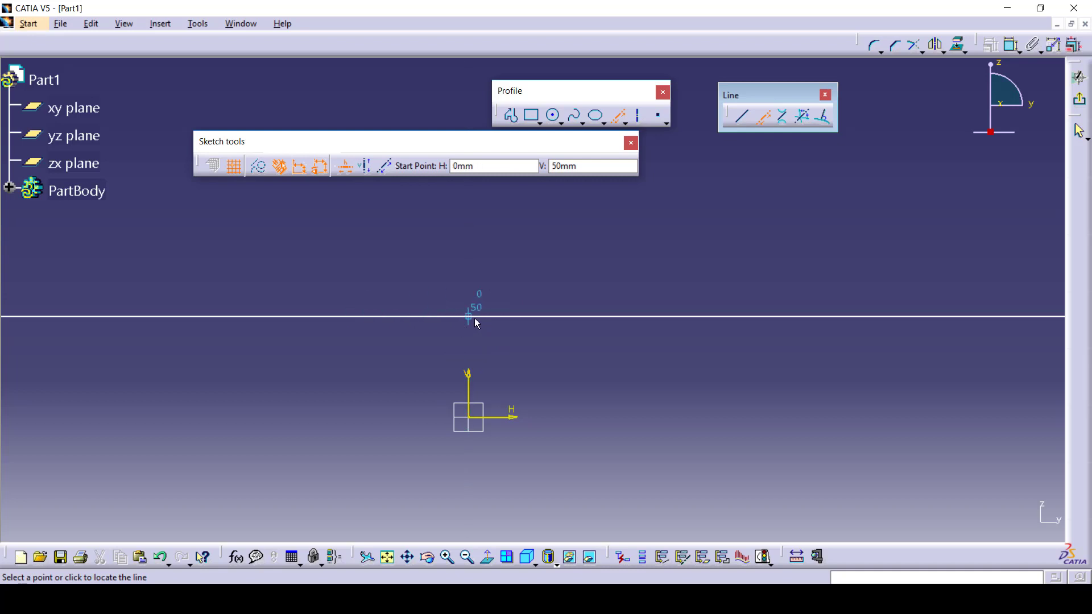
double_click(475, 169)
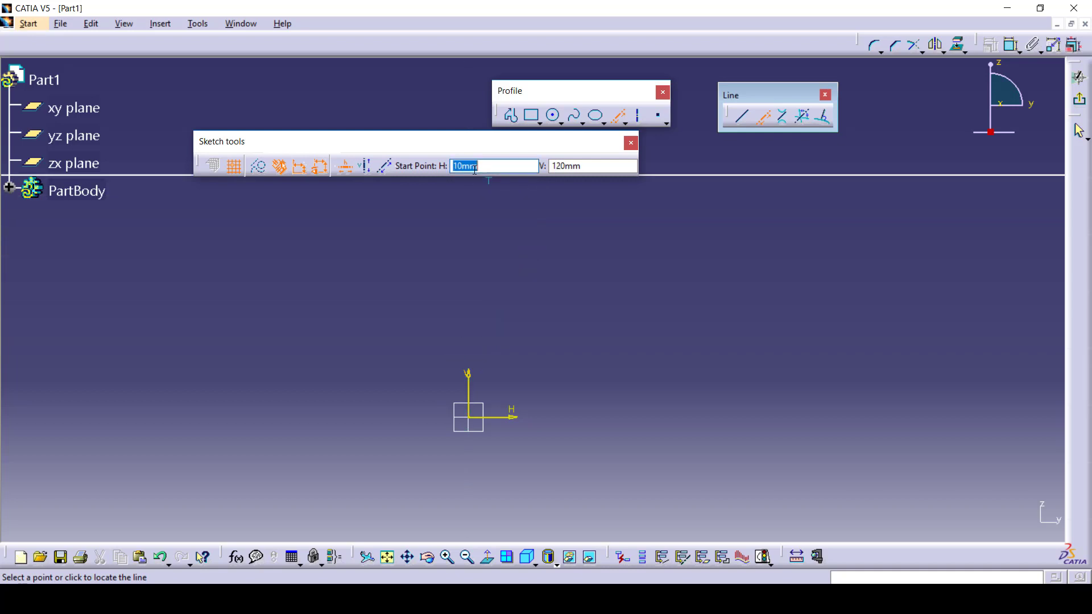
type("10")
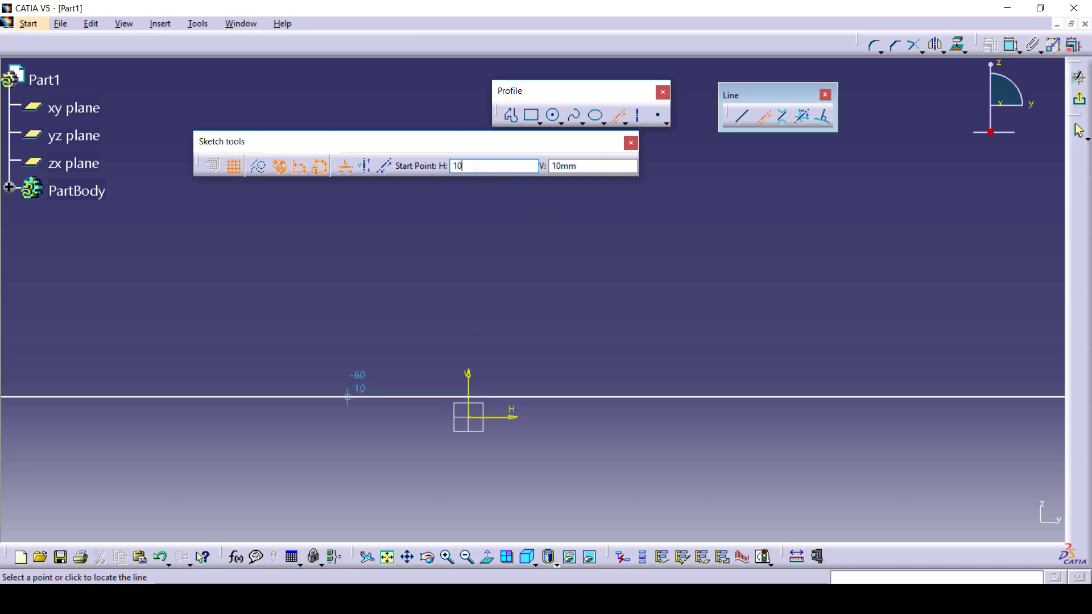
key("Tab")
type("10")
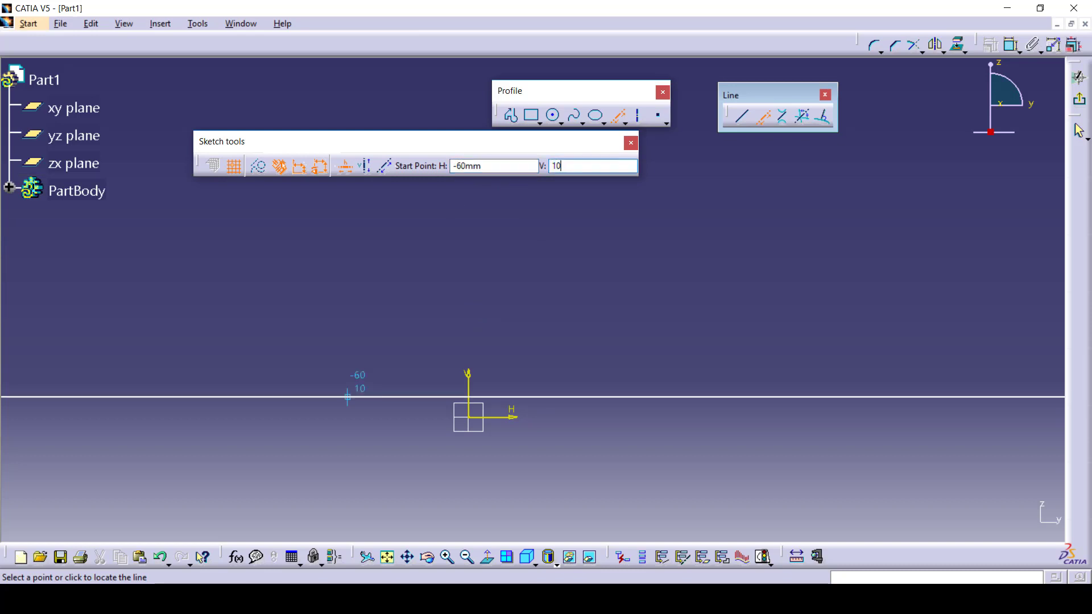
key("Return")
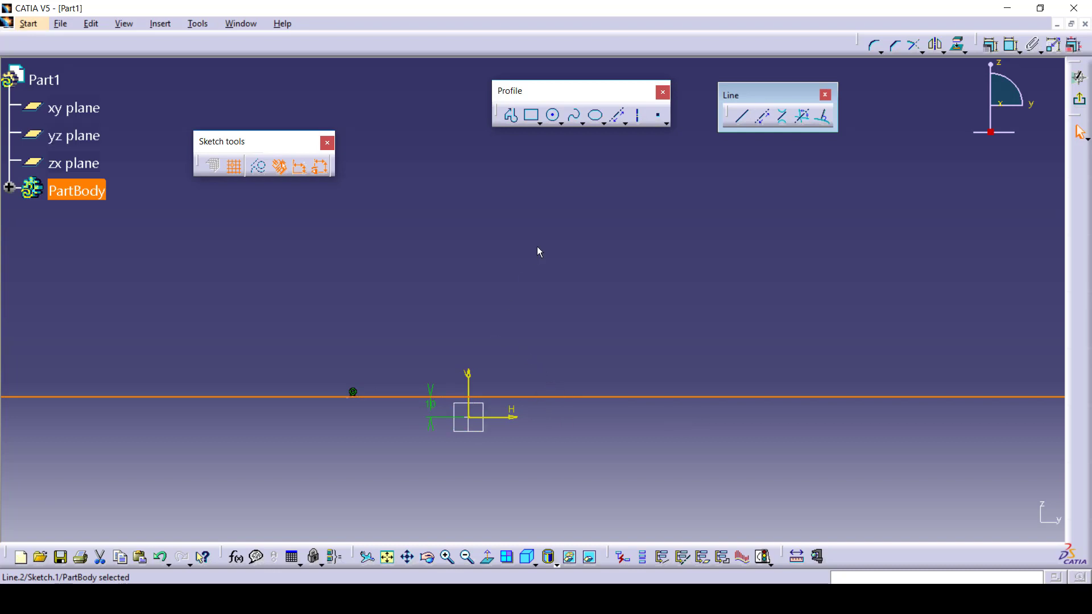
Create a vertical infinite line at H -60 mm, crossing the horizontal infinite line.
left_click(618, 116)
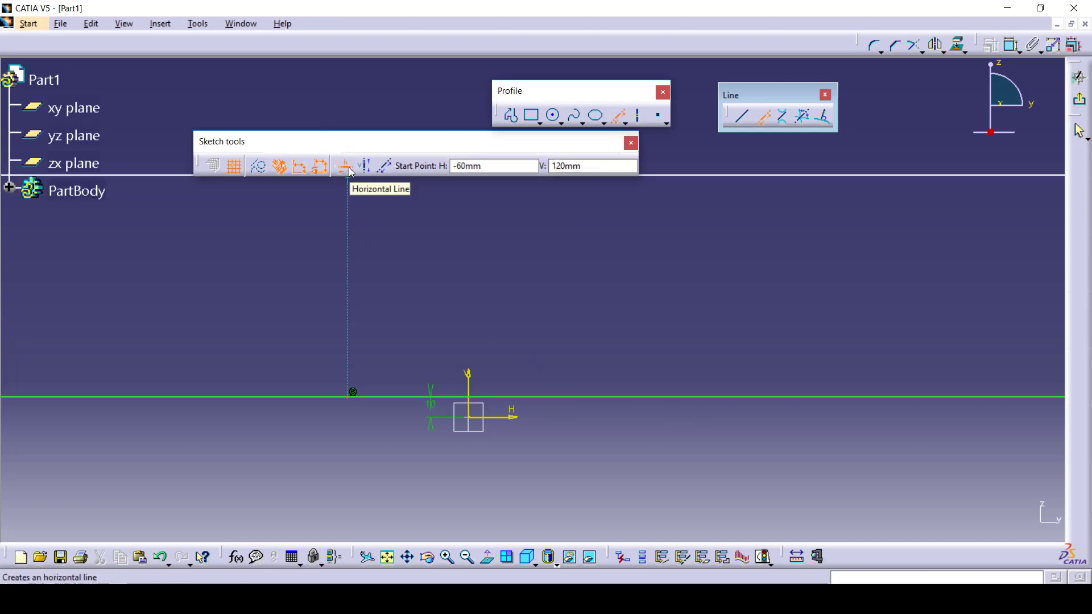
left_click(367, 168)
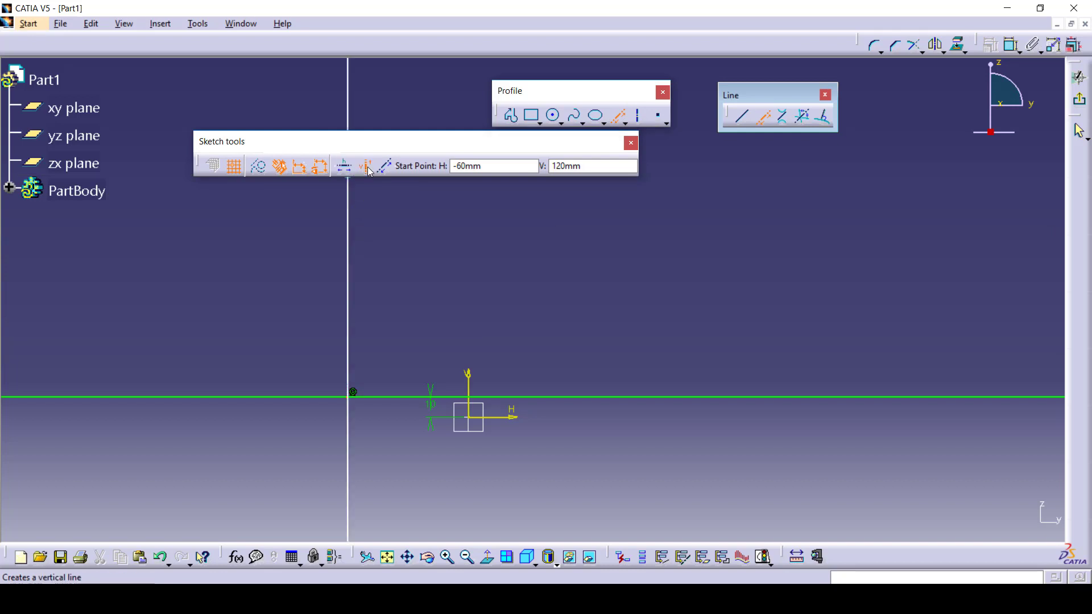
left_click(350, 316)
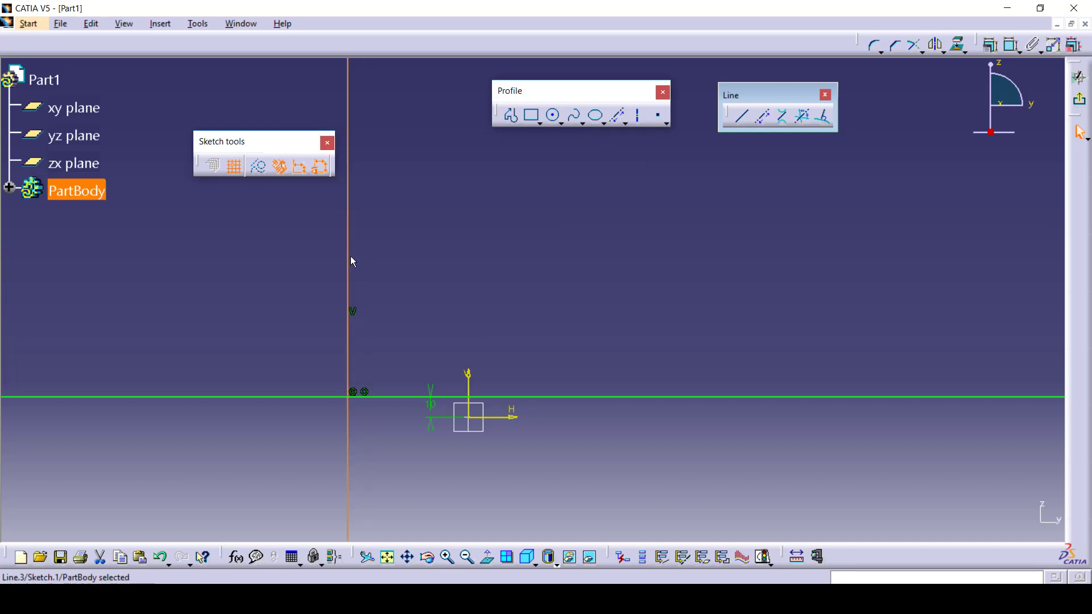
Define an infinite line through two points with its angle set to 45 degrees.
left_click(625, 123)
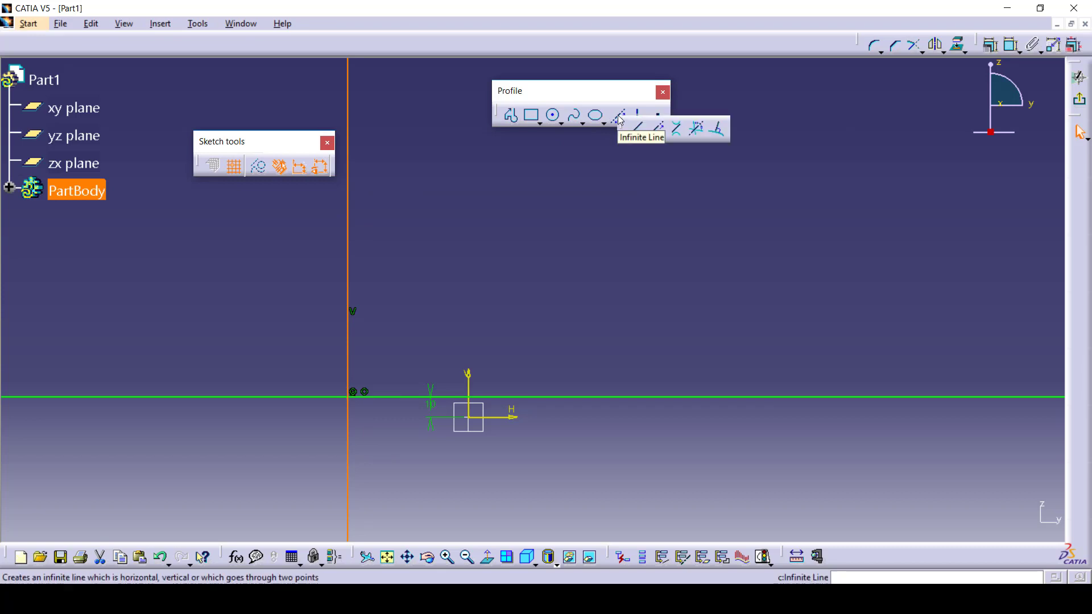
left_click(657, 137)
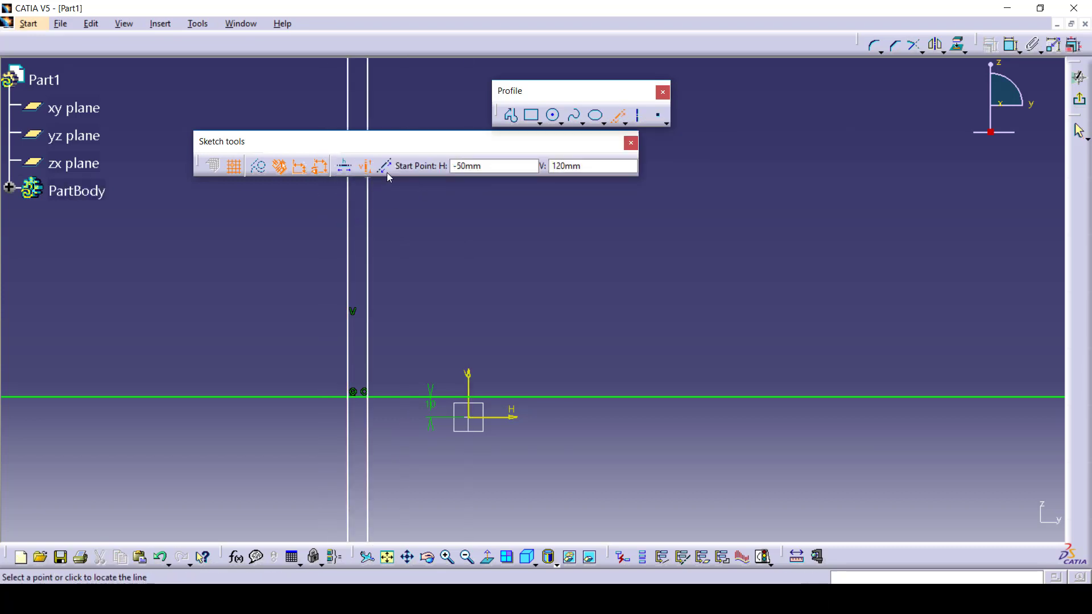
left_click(385, 168)
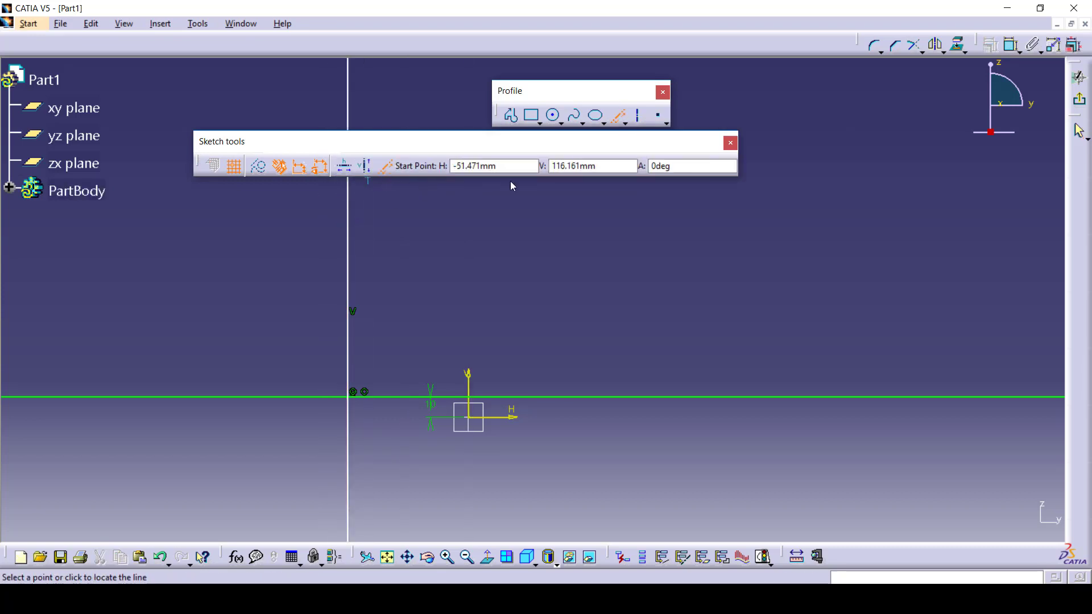
left_click(660, 166)
double_click(662, 166)
type("45")
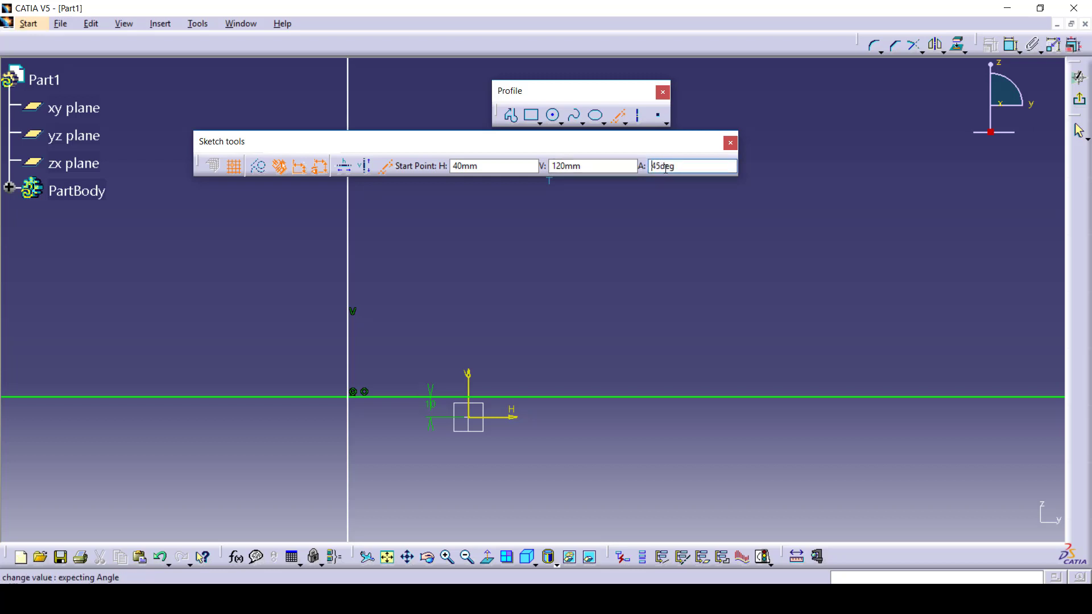
key("Return")
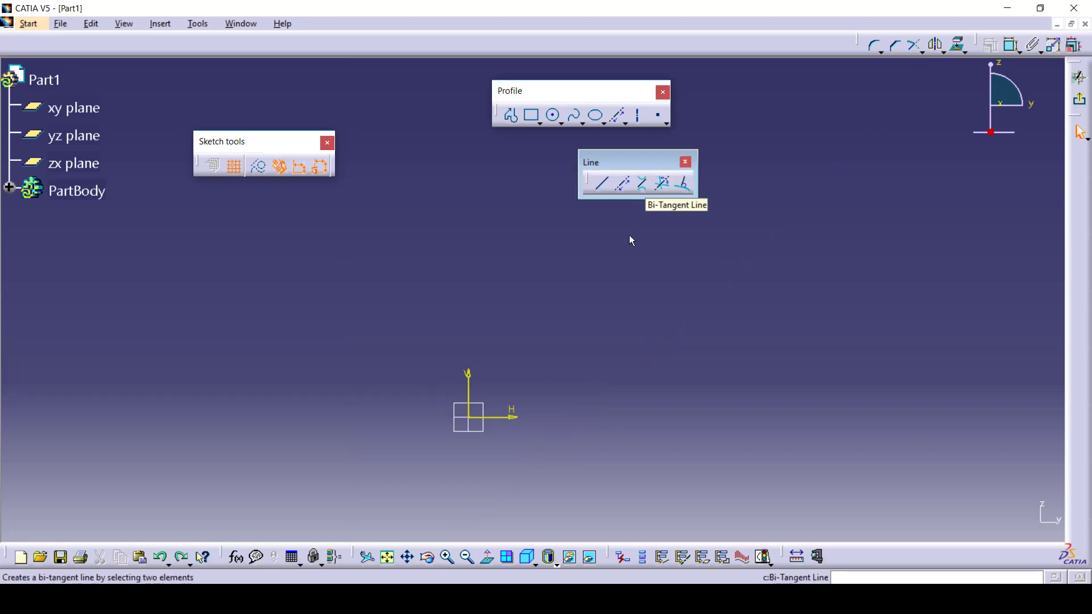
Draw two separate circles, one overlapping the H axis near the origin and one of about 31.6 mm radius farther along positive H.
left_click(558, 124)
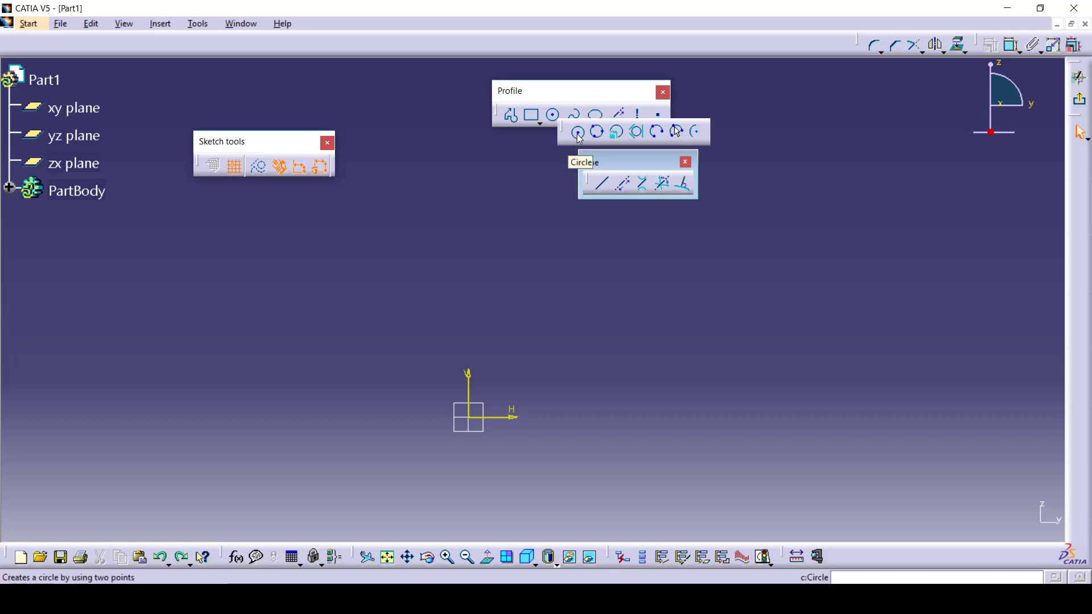
left_click(576, 131)
left_click(529, 458)
left_click(589, 456)
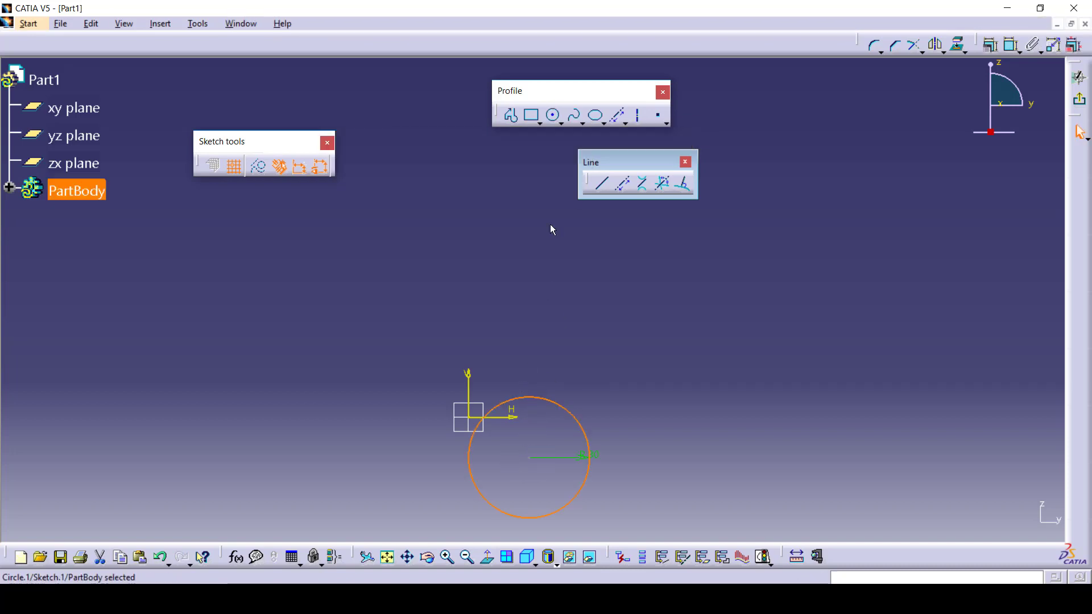
left_click(552, 115)
left_click(771, 316)
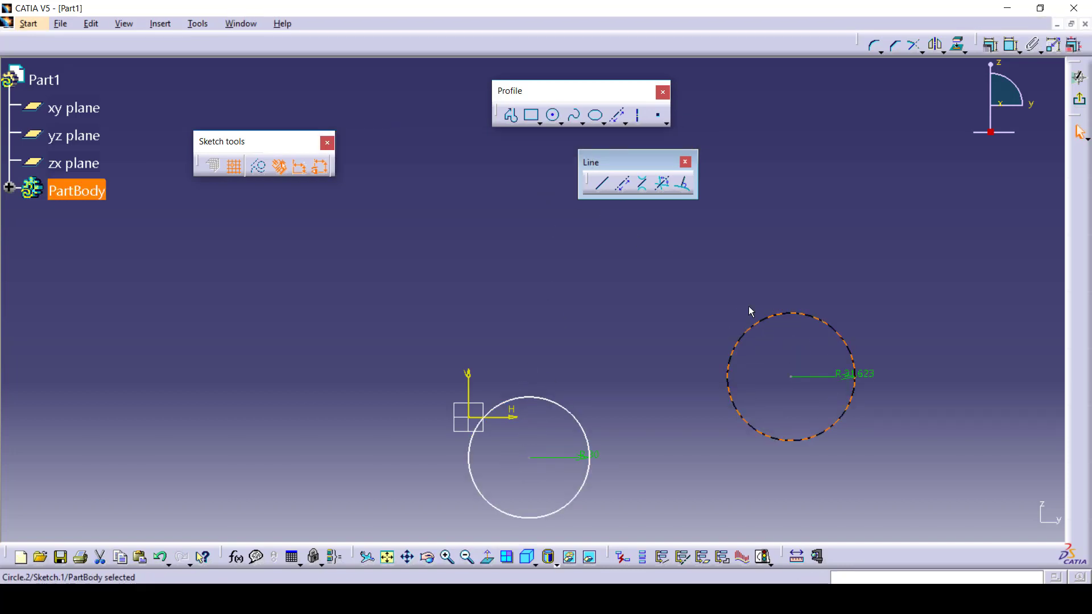
Try a bi-tangent line joining the upper sides of the two circles, and undo it.
left_click(710, 246)
left_click(642, 183)
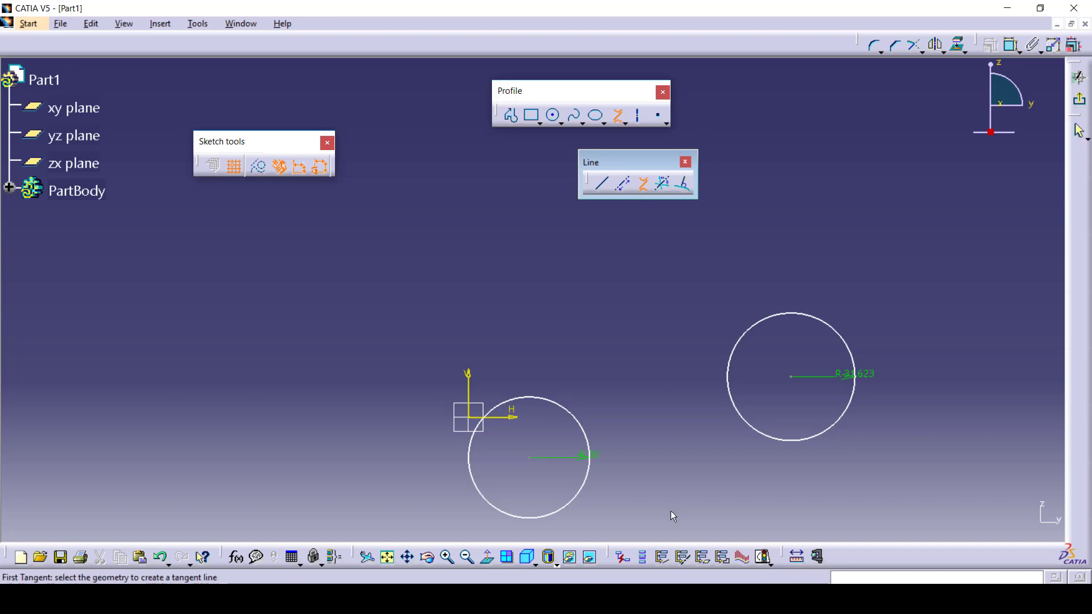
left_click(515, 398)
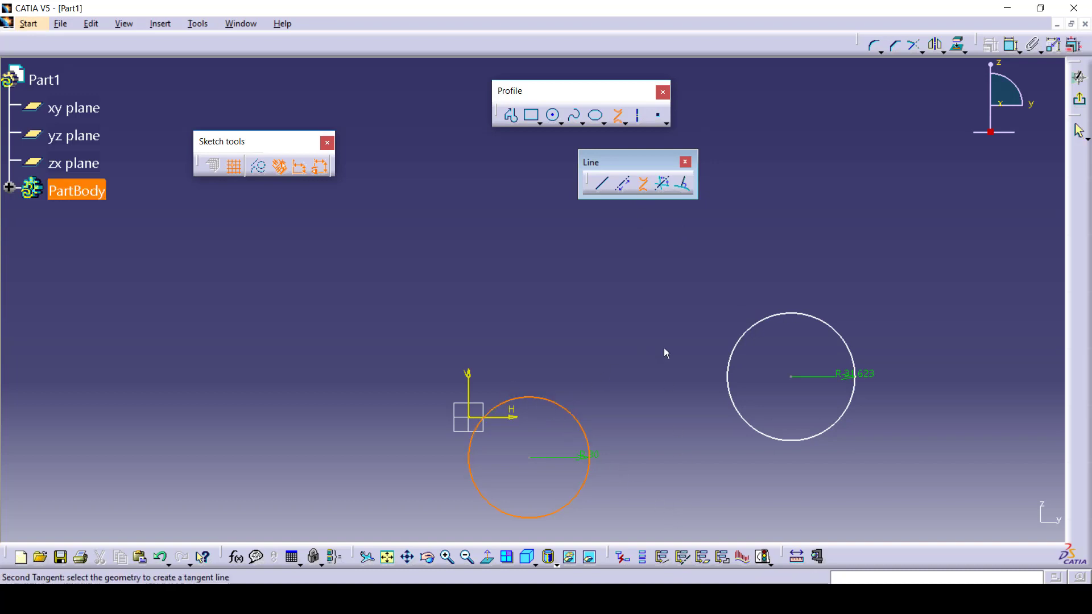
left_click(748, 342)
key("ctrl+z")
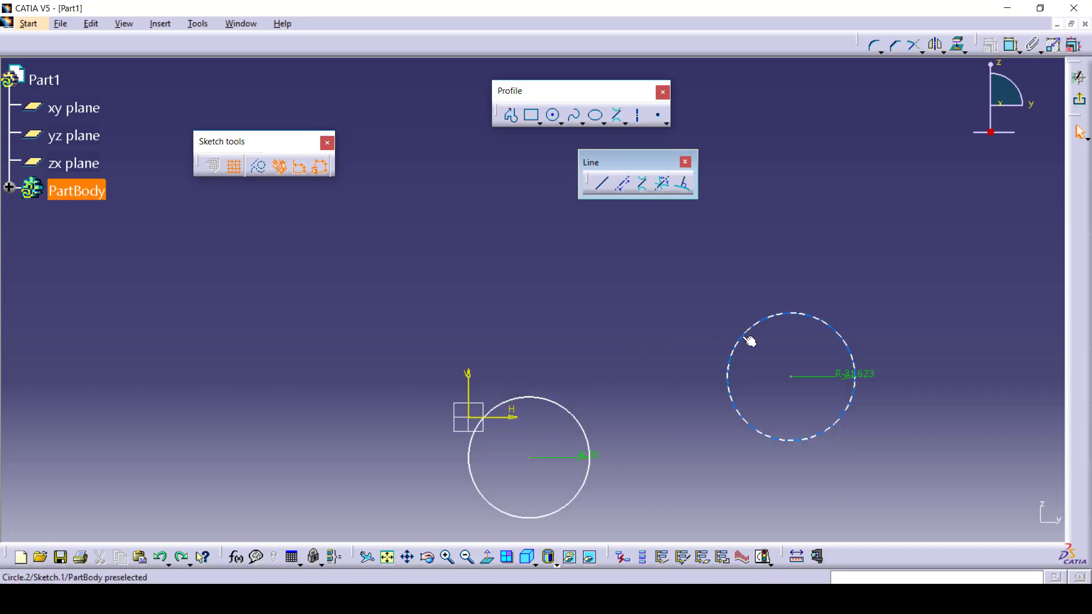
Create a bi-tangent line from the lower side of the circle near the origin to the upper side of the farther circle.
left_click(642, 184)
left_click(561, 511)
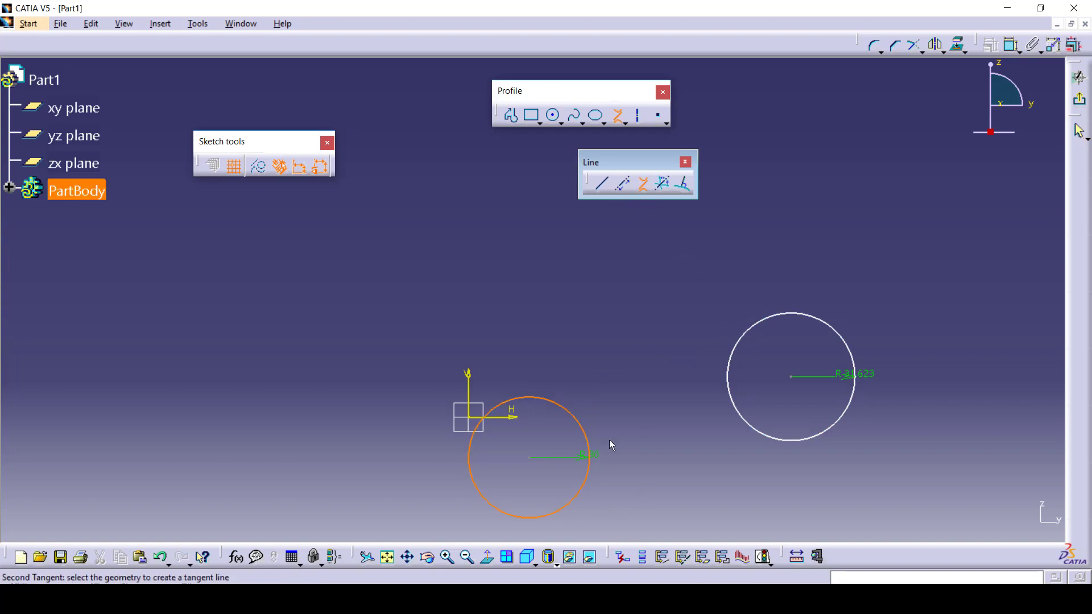
left_click(759, 321)
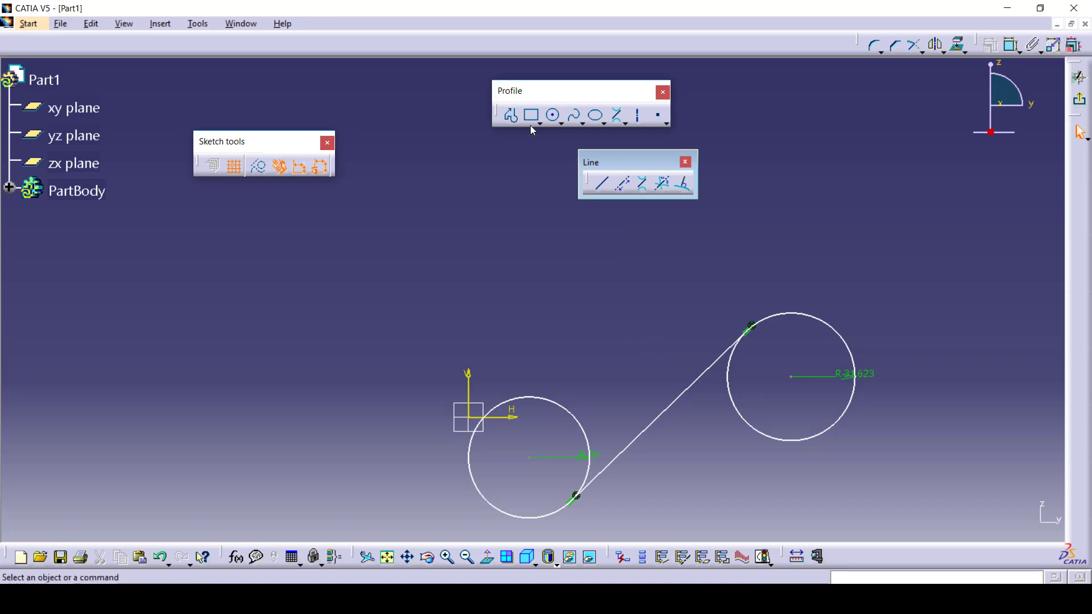
Sketch an open L-shaped profile at negative H, with a vertical line followed by a horizontal line.
left_click(510, 115)
left_click(287, 276)
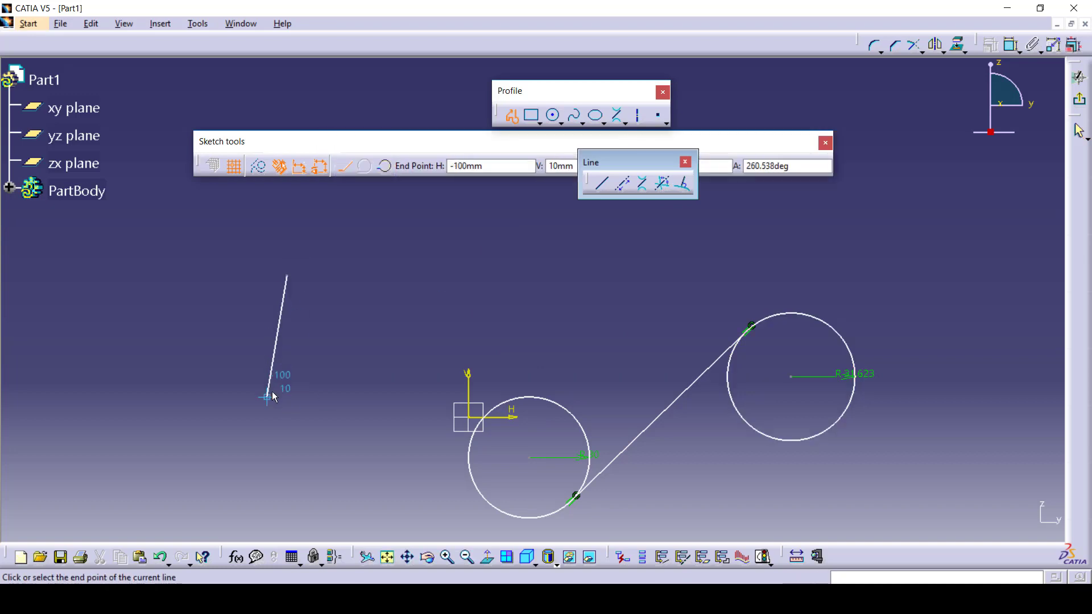
left_click(284, 379)
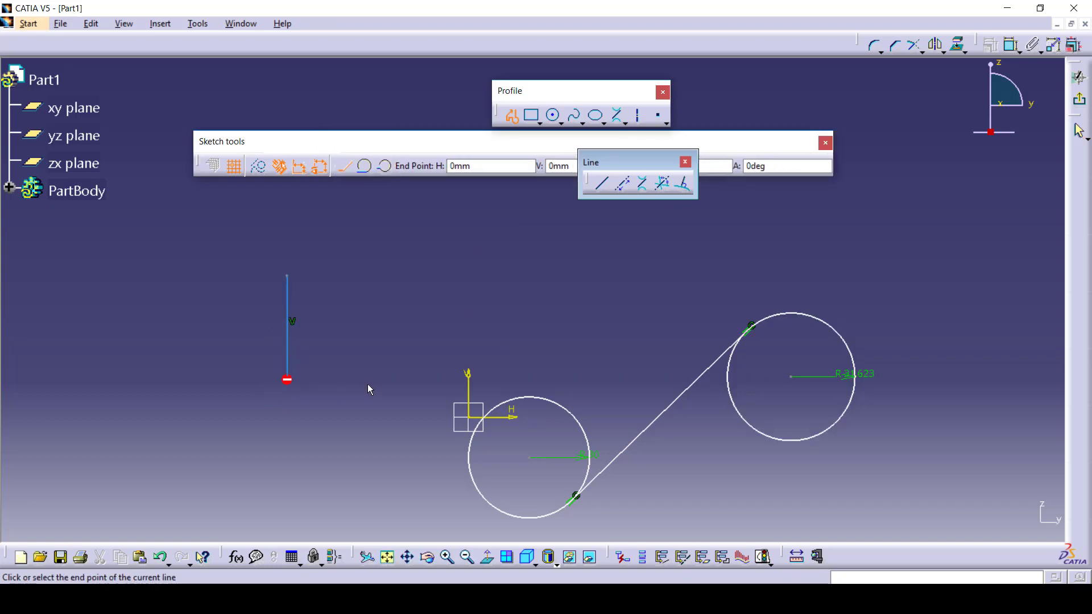
left_click(397, 377)
key("Escape")
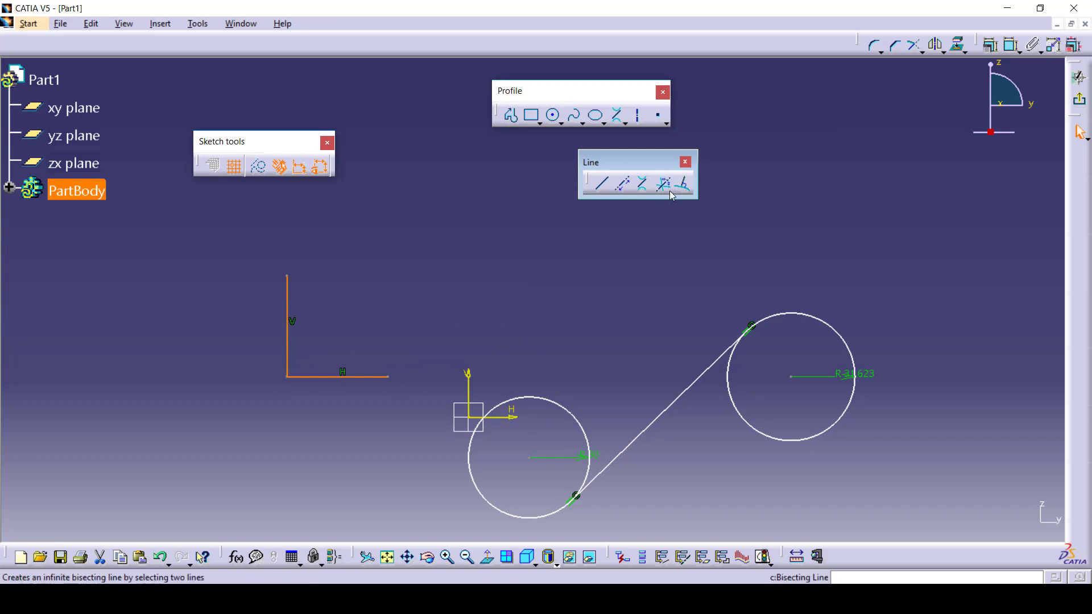
Create a bisecting line between the L-shape's horizontal and vertical lines, and undo it together with the L-shape.
left_click(664, 184)
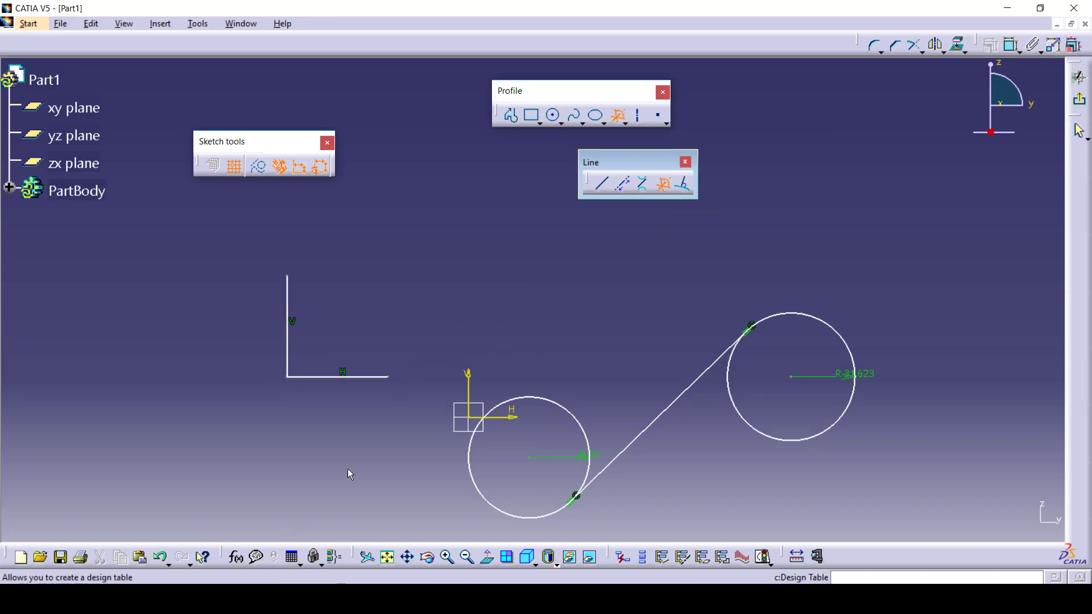
left_click(344, 379)
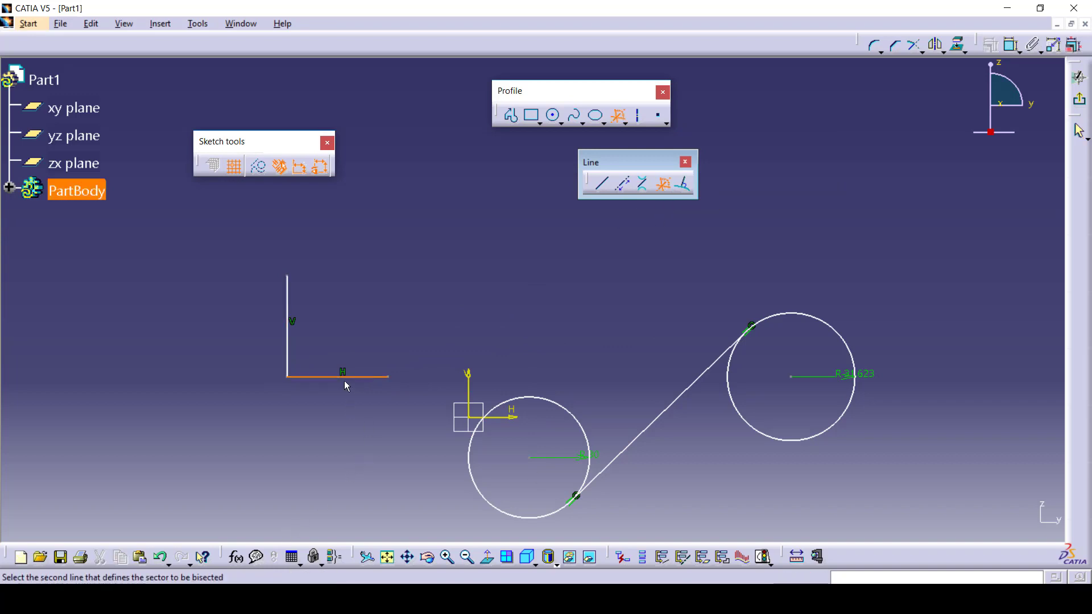
left_click(287, 329)
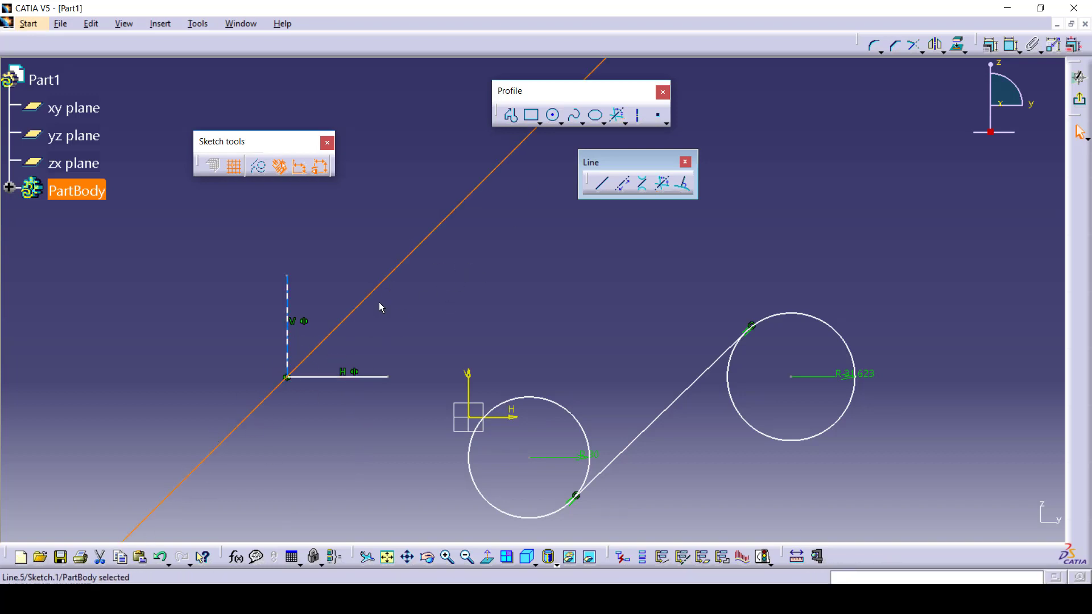
key("ctrl+z")
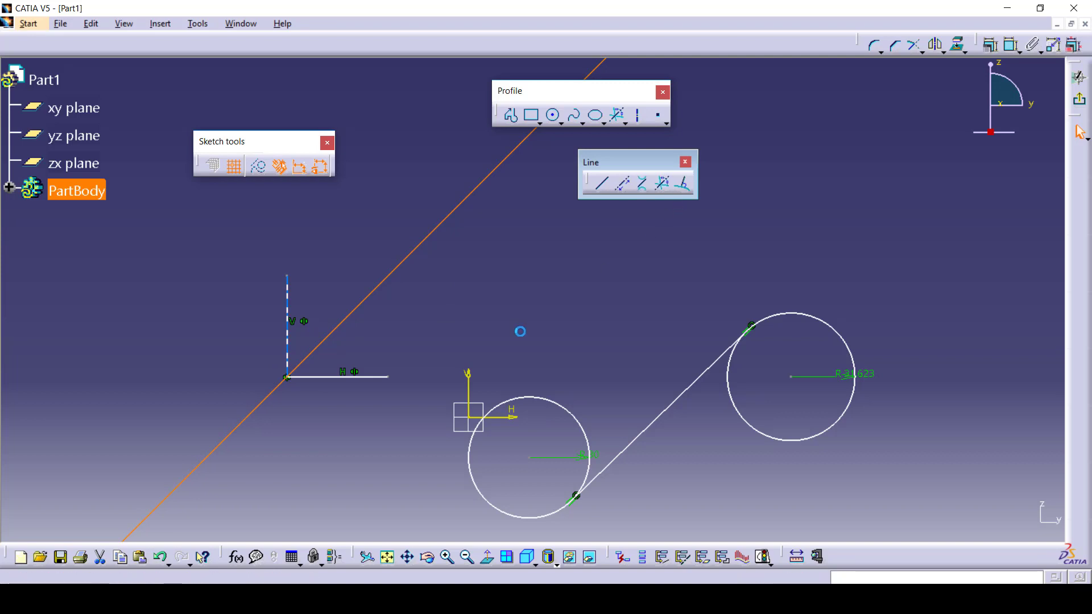
Draw a line normal to the farther circle, rising from the top of its circumference.
left_click(686, 184)
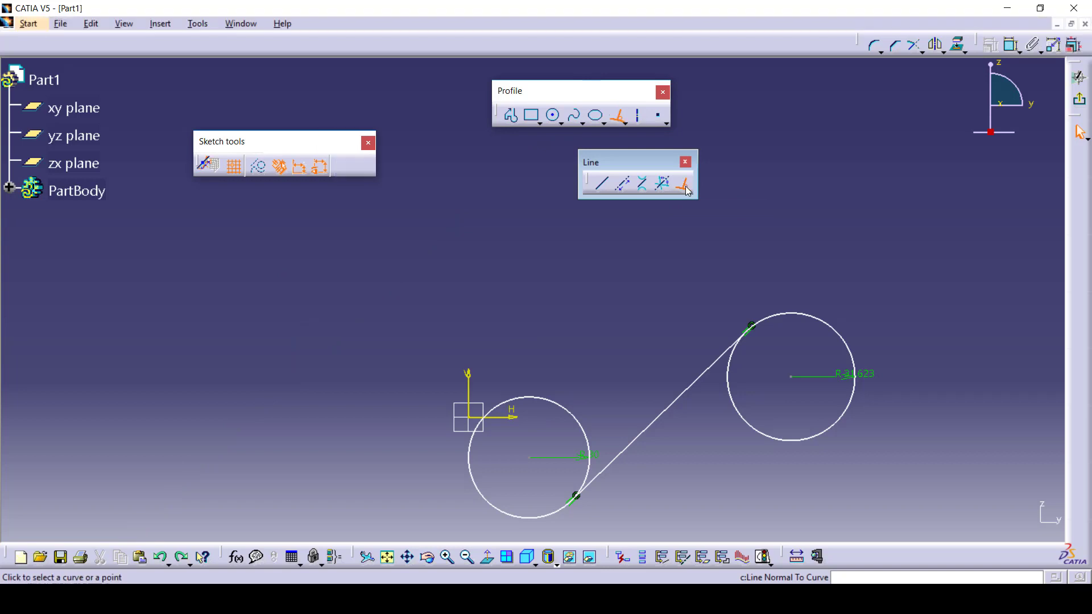
left_click(796, 315)
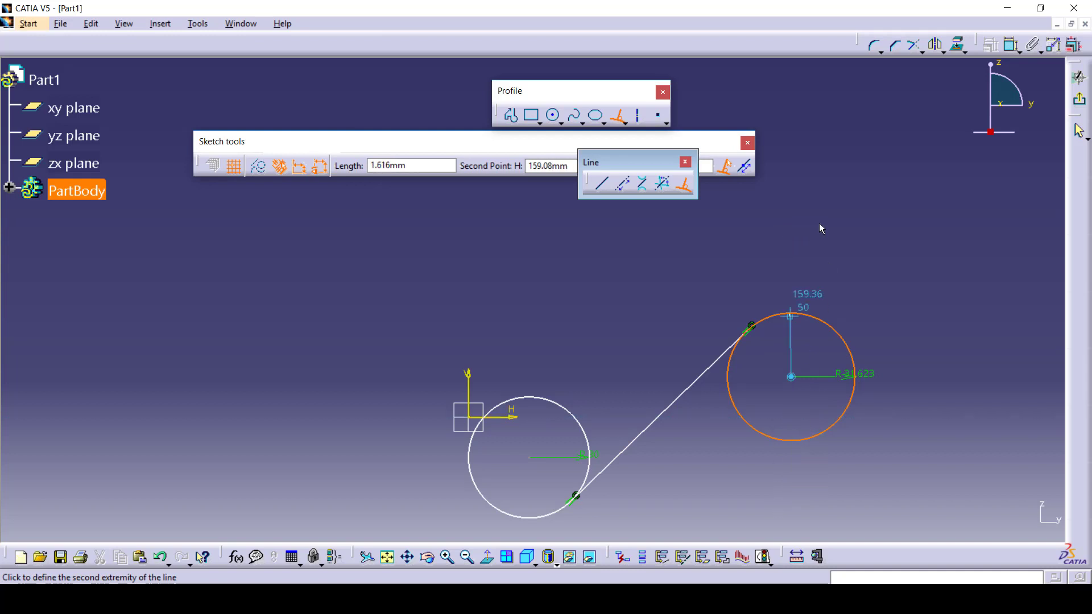
left_click(820, 189)
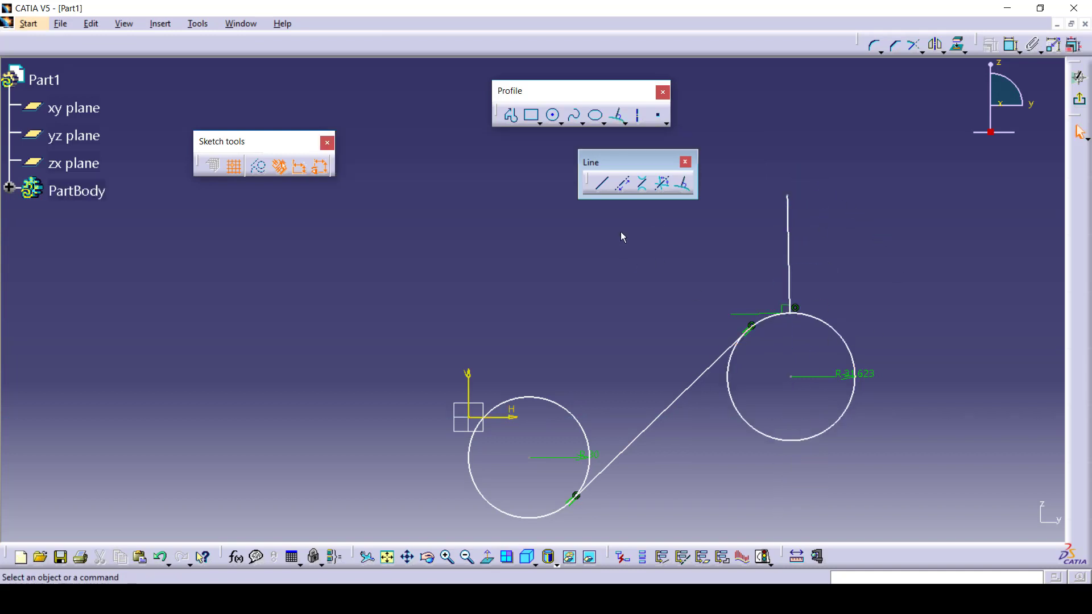
Draw two lines normal to the circle near the origin, one rising from its top and one extending outward toward negative H.
left_click(686, 188)
left_click(548, 402)
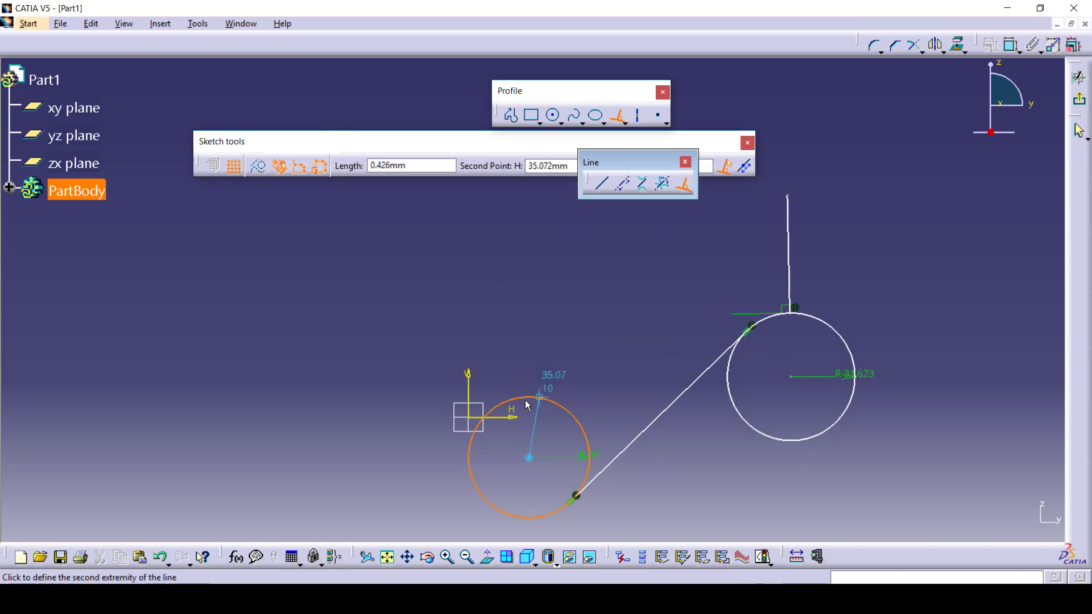
left_click(553, 312)
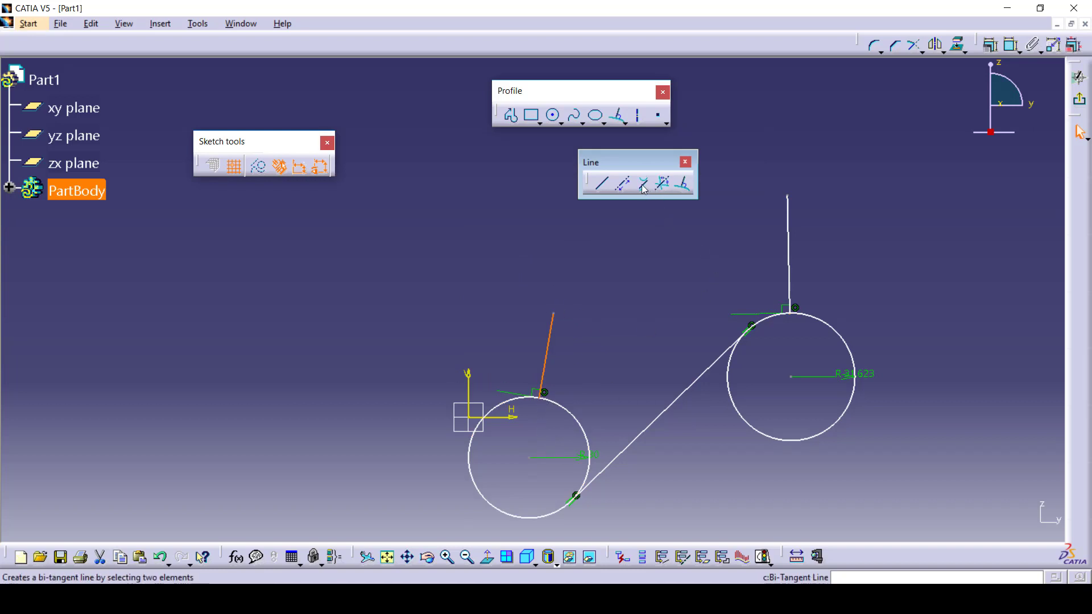
left_click(683, 183)
left_click(479, 487)
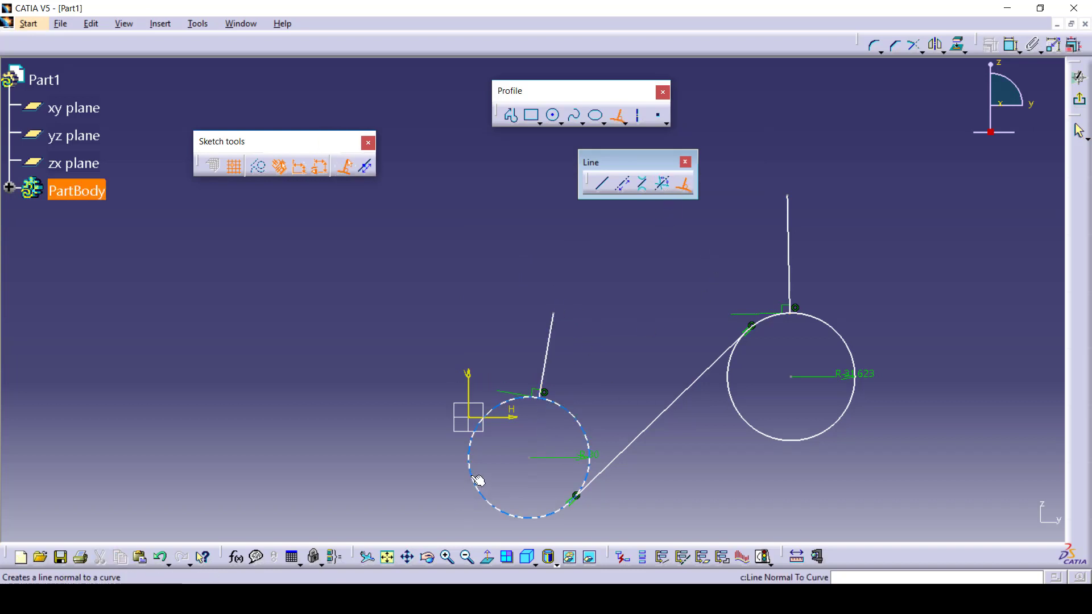
left_click(351, 485)
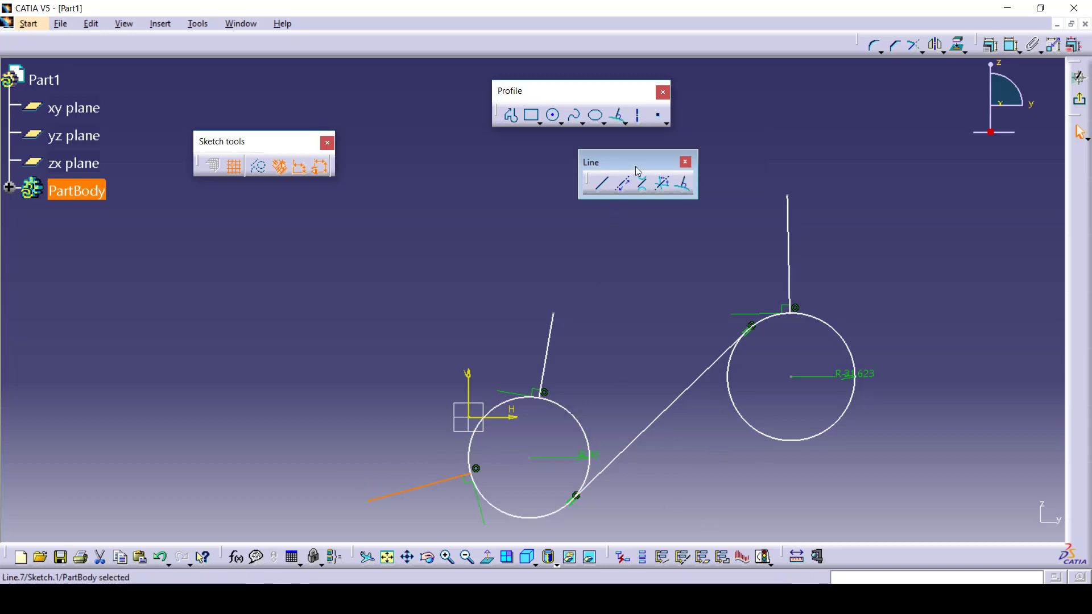
Transform the three lines normal to the circles into axes, accepting each conversion.
left_click(641, 120)
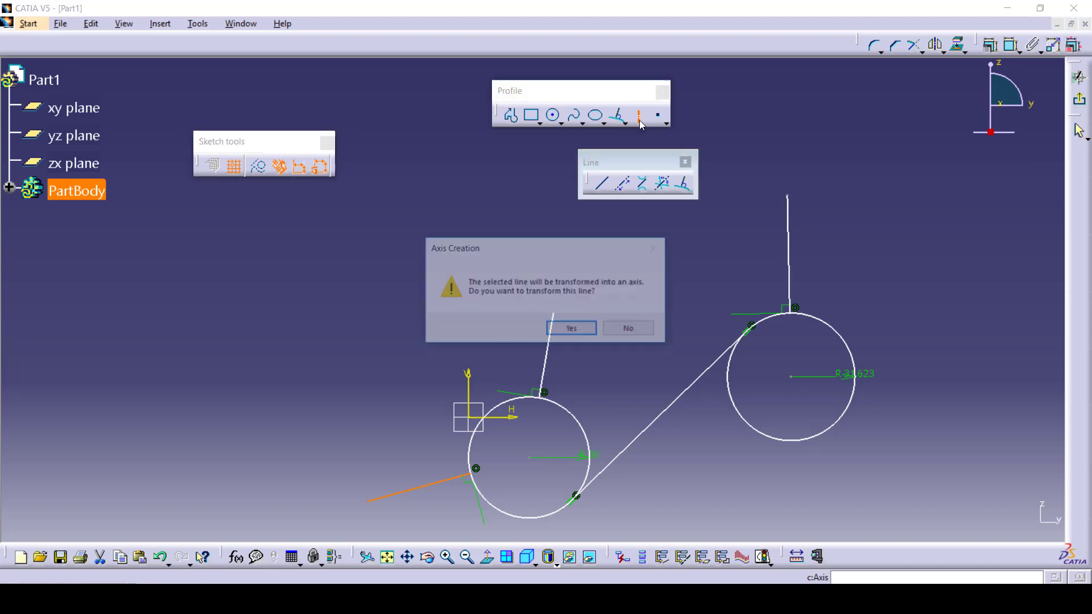
left_click(568, 331)
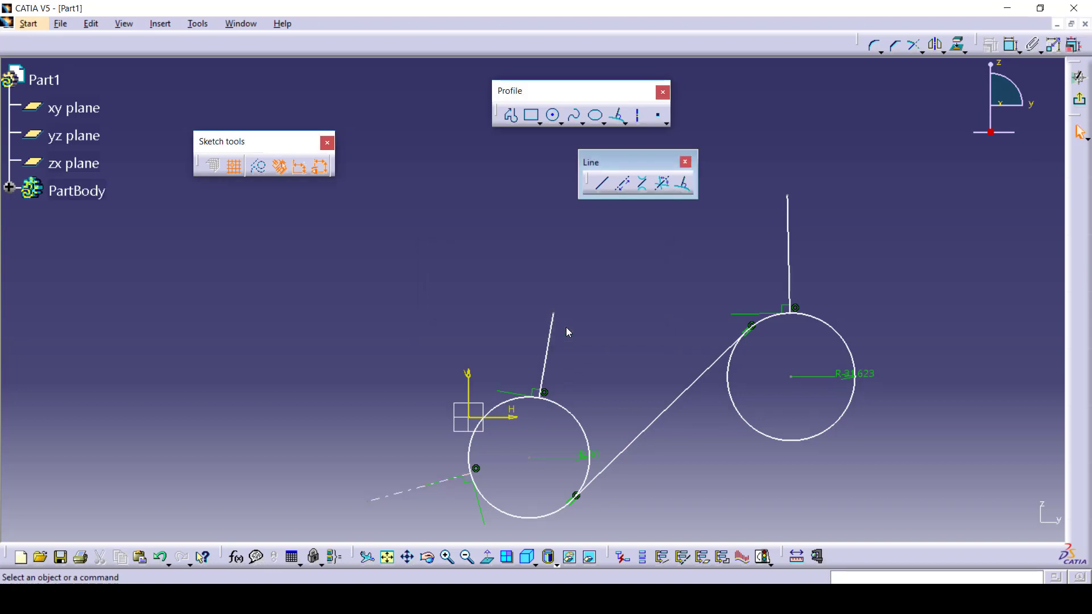
left_click(550, 354)
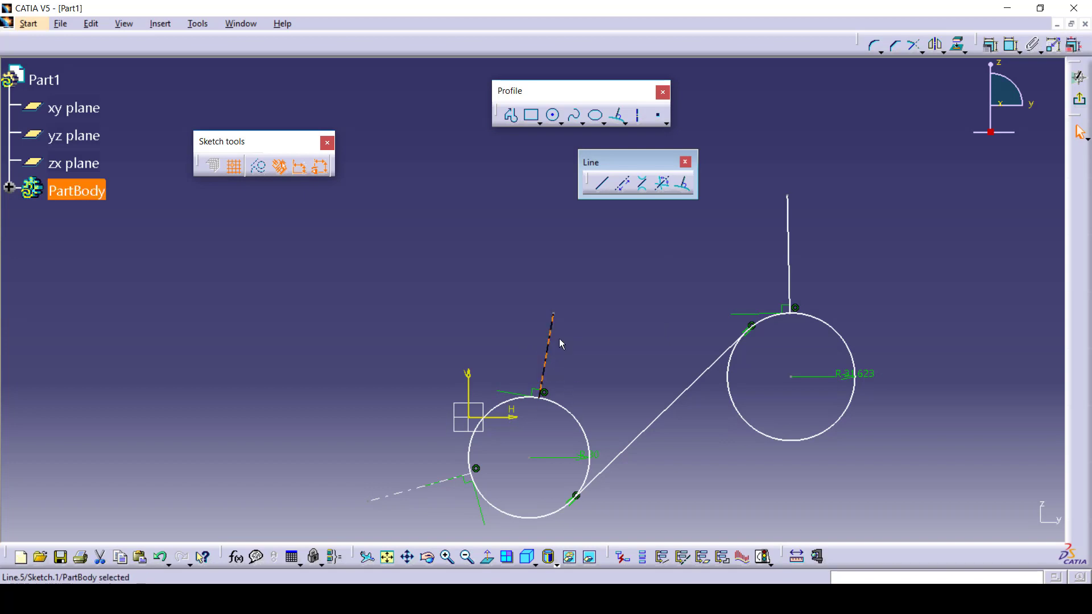
left_click(638, 115)
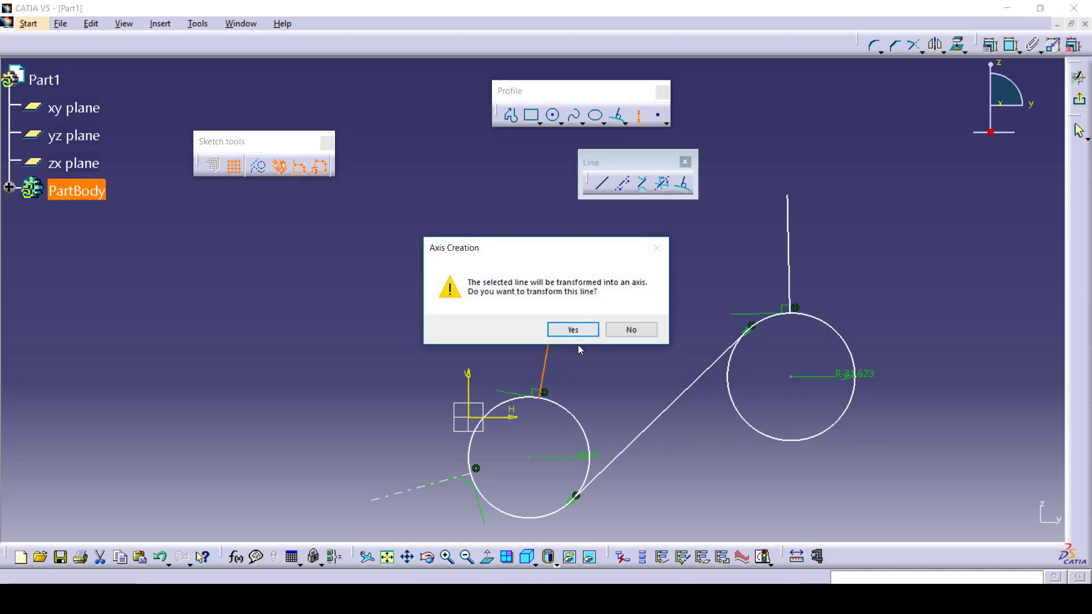
left_click(586, 328)
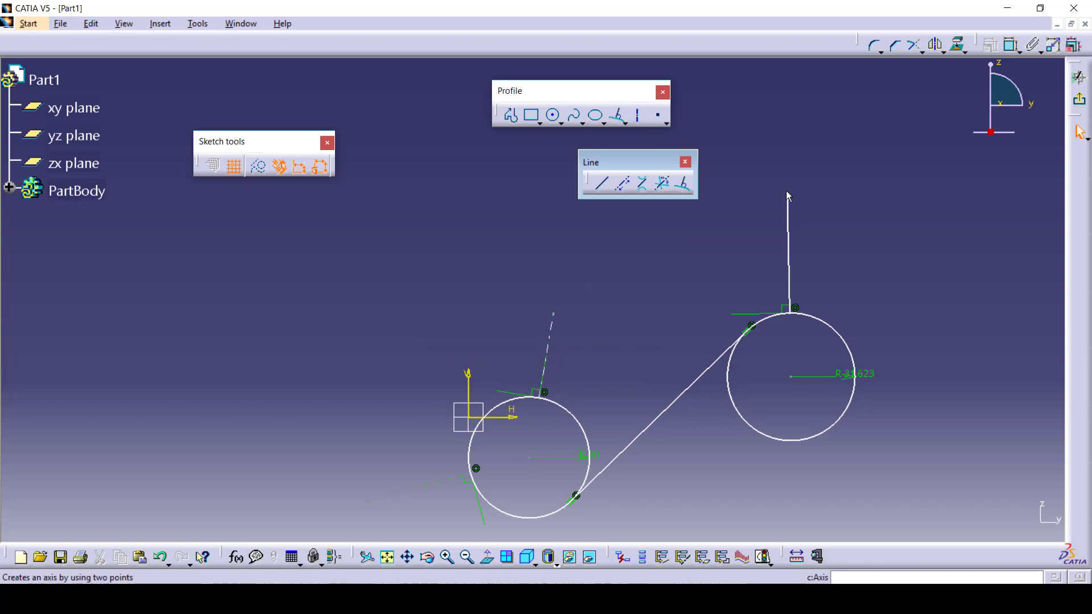
left_click(793, 228)
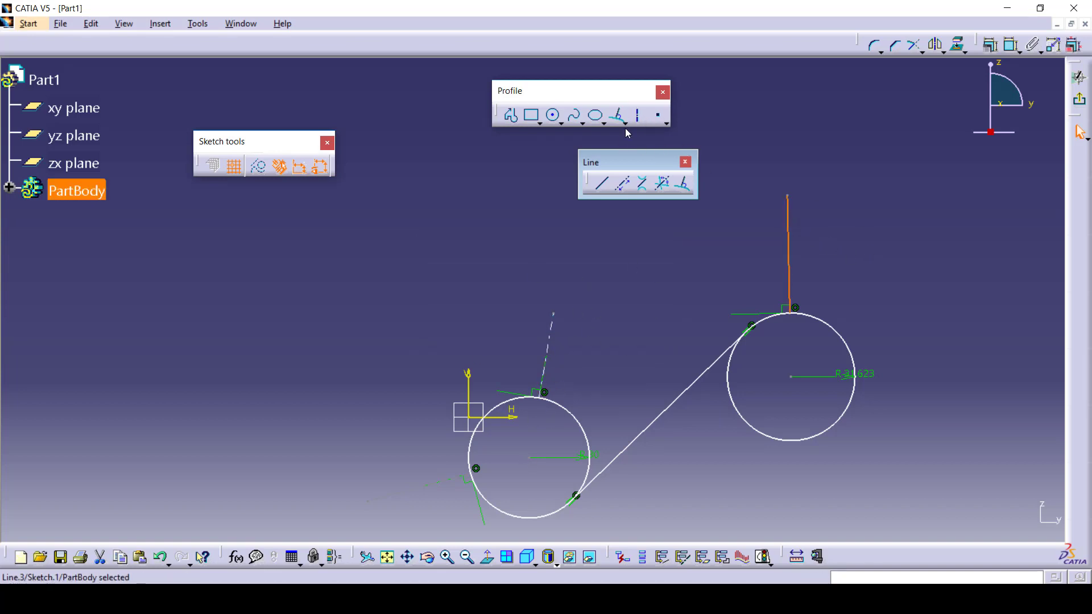
left_click(638, 117)
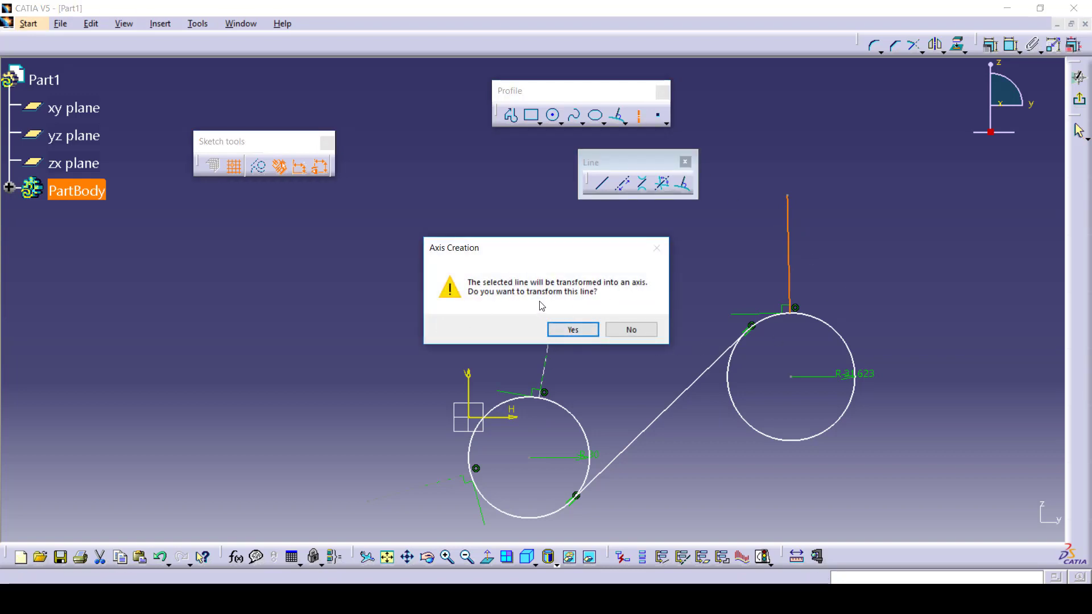
left_click(573, 329)
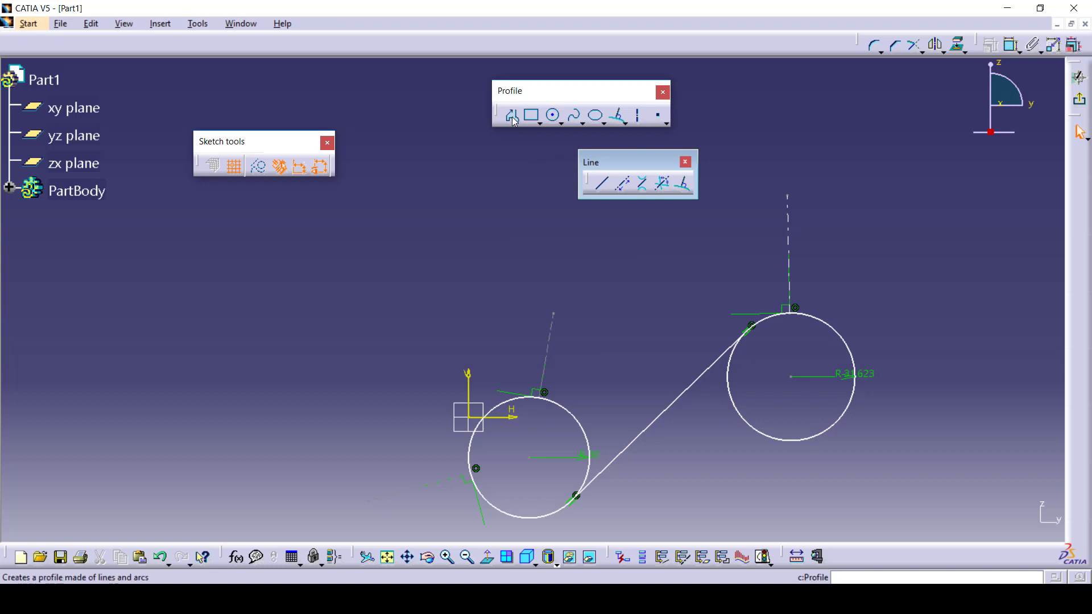
Draw a vertical line from the origin to V 50 mm and a second, nearly horizontal line from its upper end toward negative H.
left_click(601, 190)
left_click(475, 422)
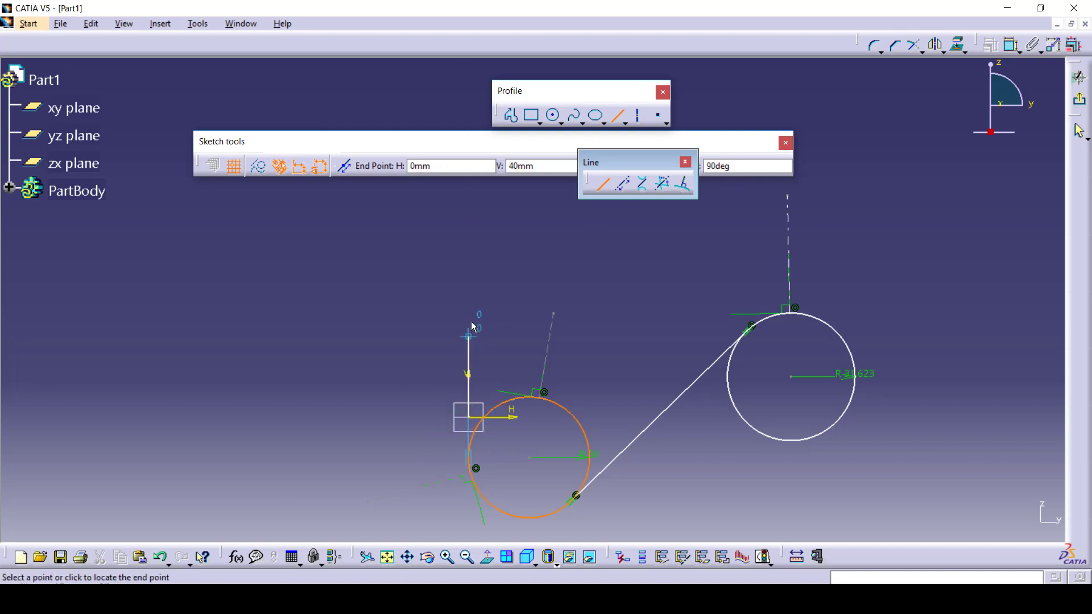
left_click(470, 309)
left_click(601, 188)
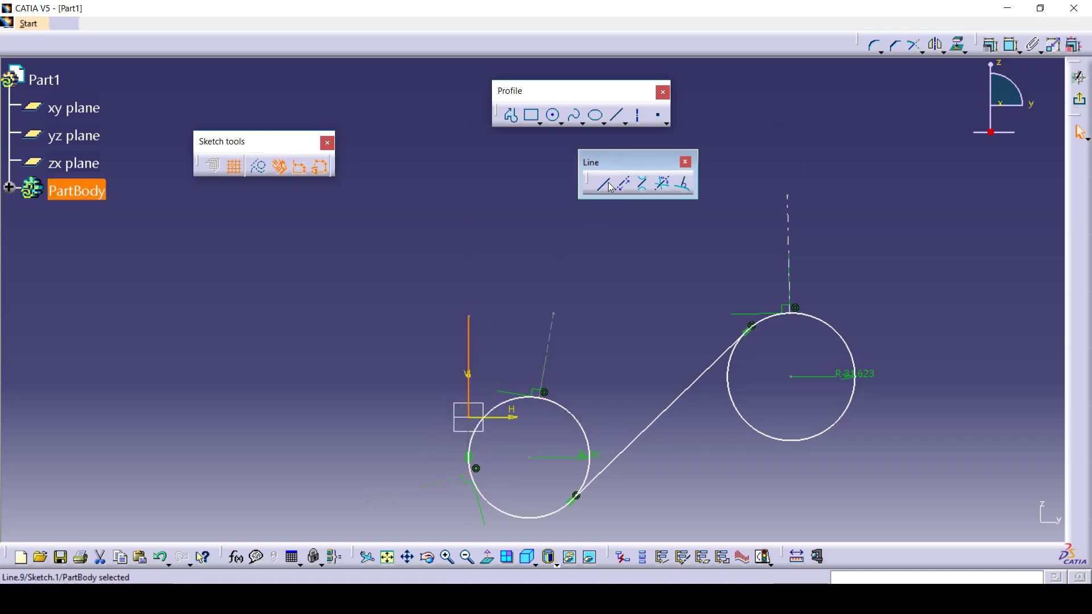
left_click(467, 318)
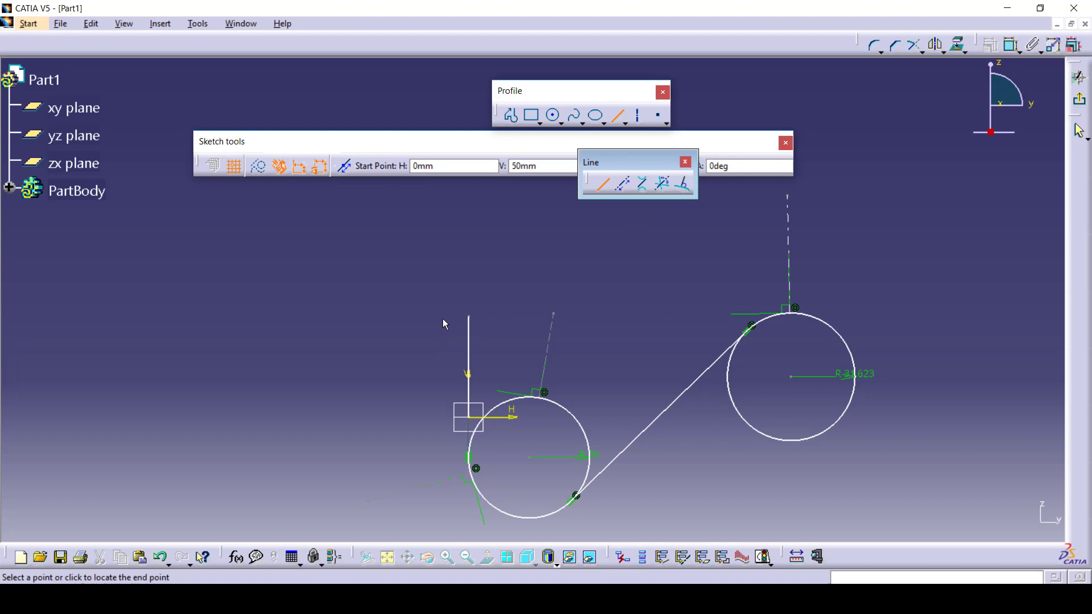
left_click(347, 317)
Draw a closed profile starting at H -150 mm, V 0 mm, with a stepped side, a tangent arc on top and a base along the H axis.
left_click(510, 115)
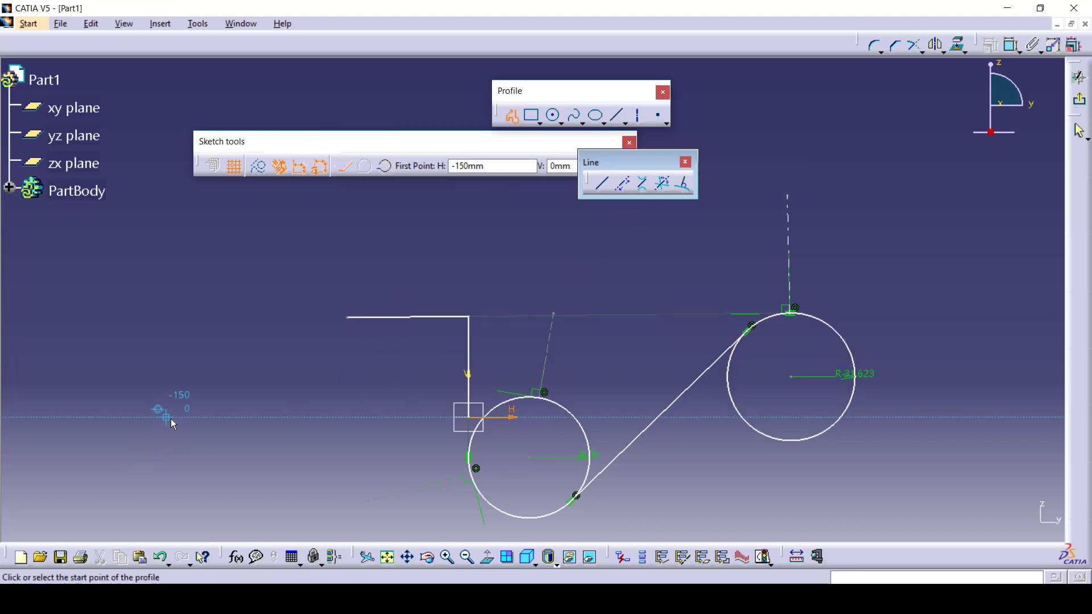
left_click(171, 419)
left_click(167, 335)
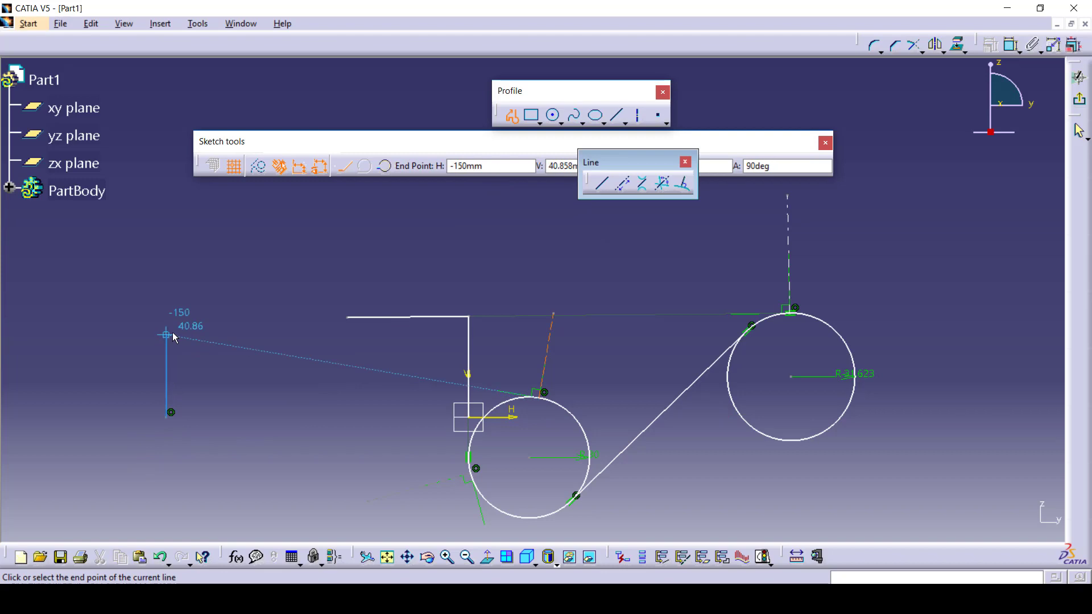
left_click(227, 335)
left_click_drag(235, 278, 311, 272)
left_click(345, 277)
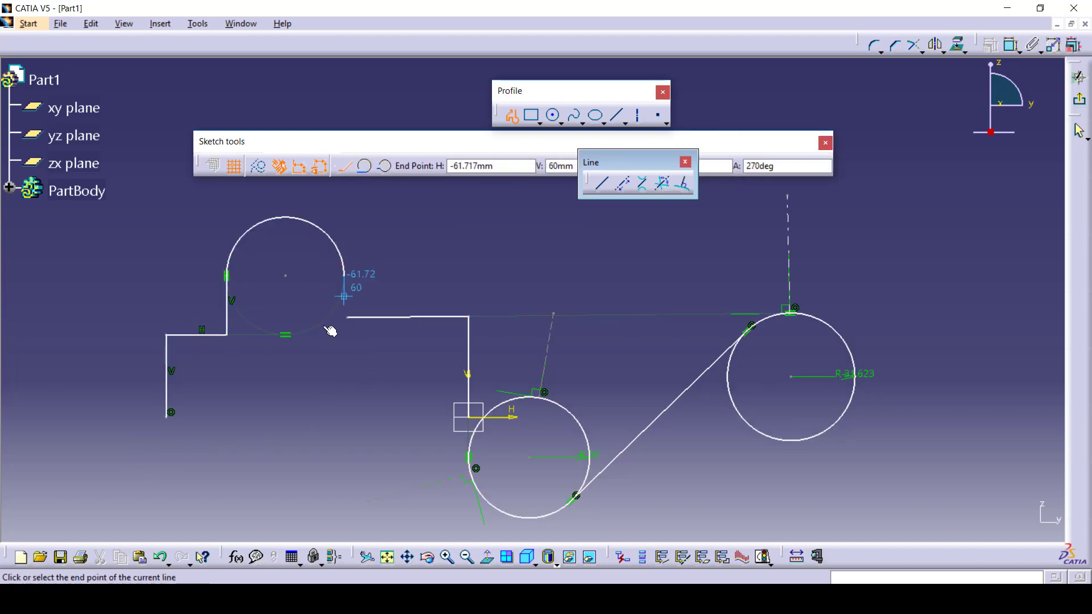
left_click(345, 417)
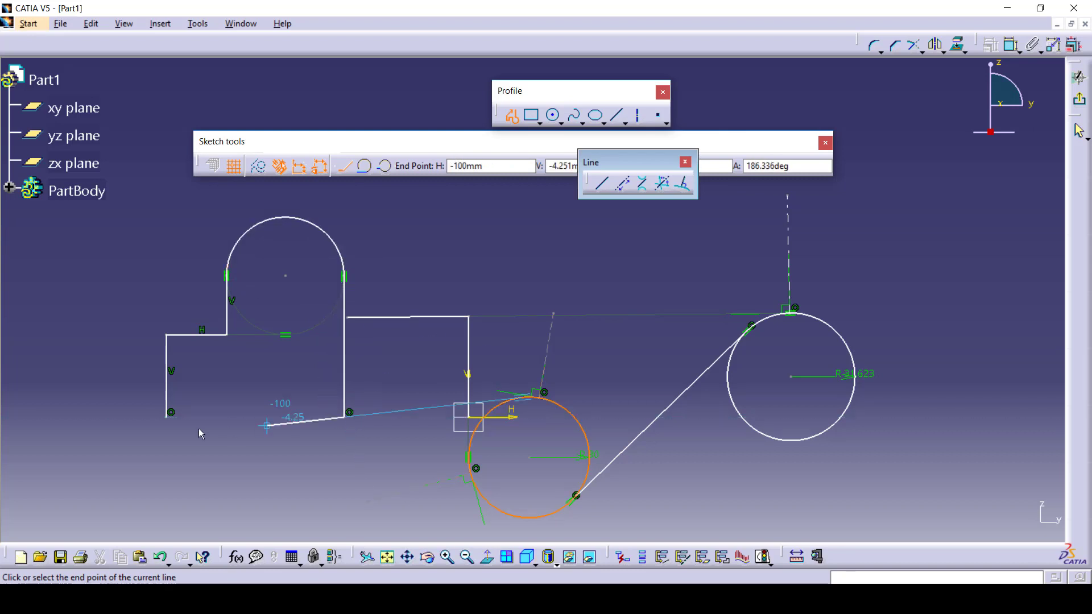
left_click(169, 417)
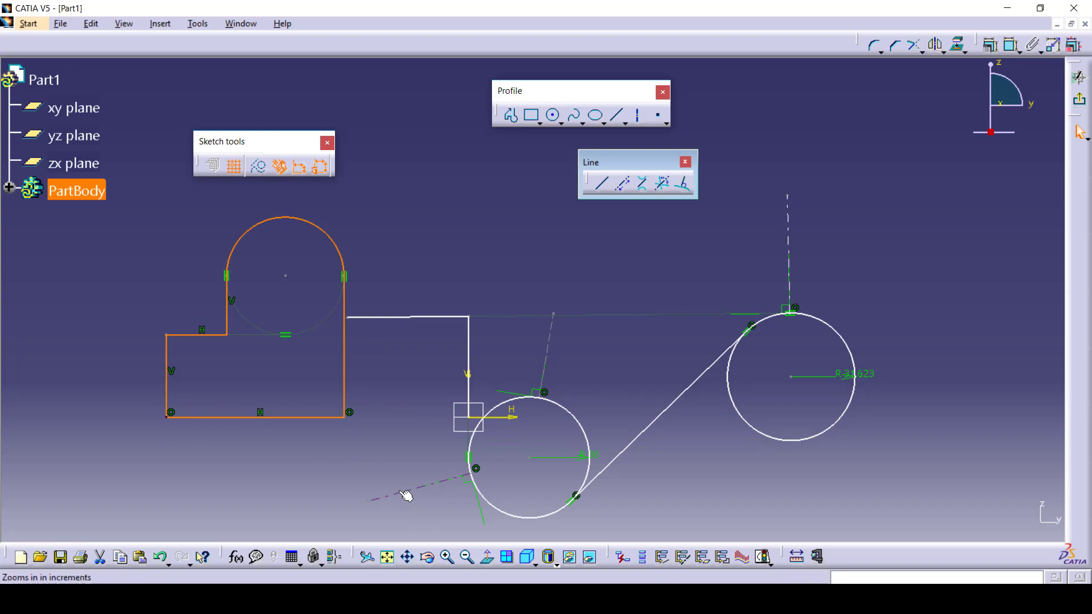